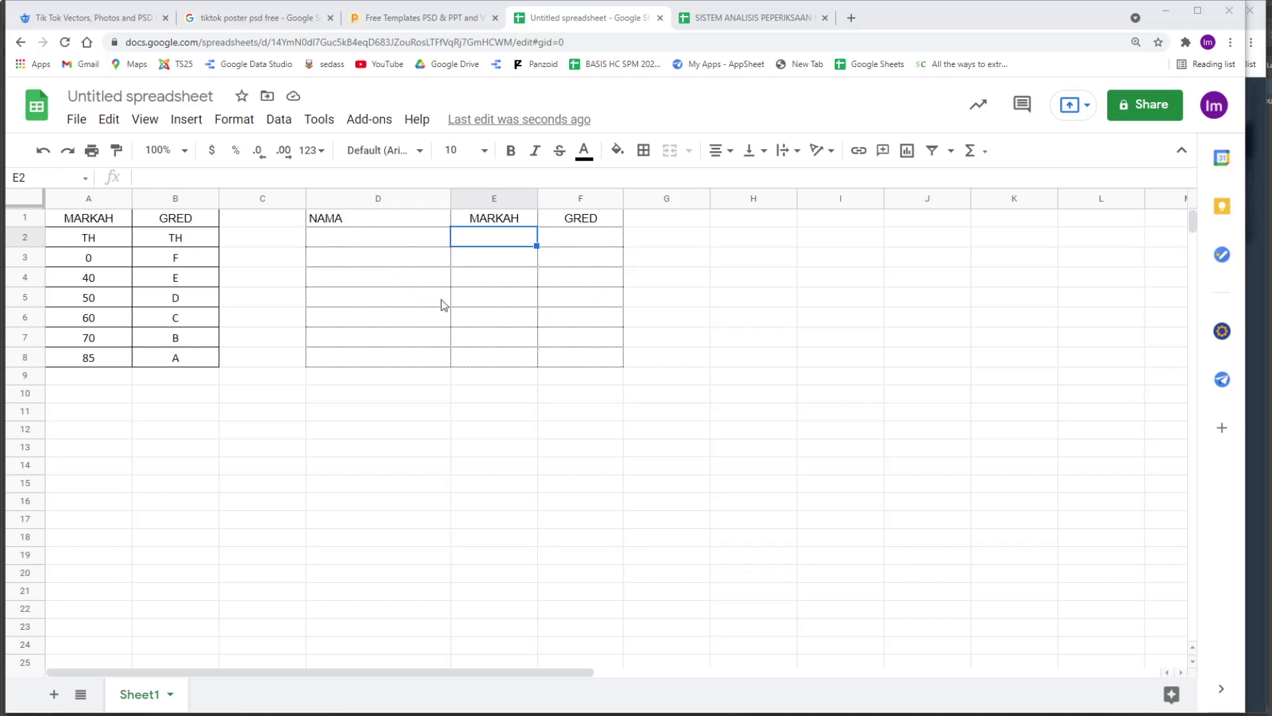
Inspect the NAMA and MARKAH cells D2 and E2 in the student table.
click(428, 240)
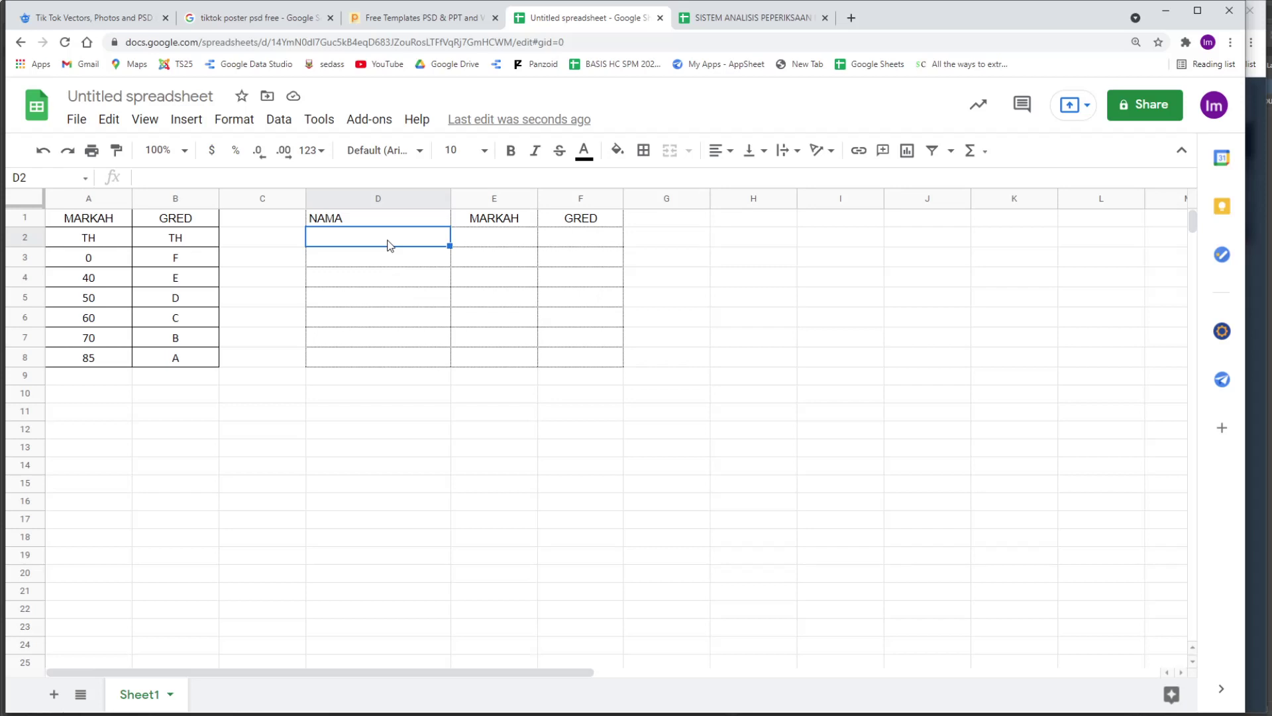
click(520, 241)
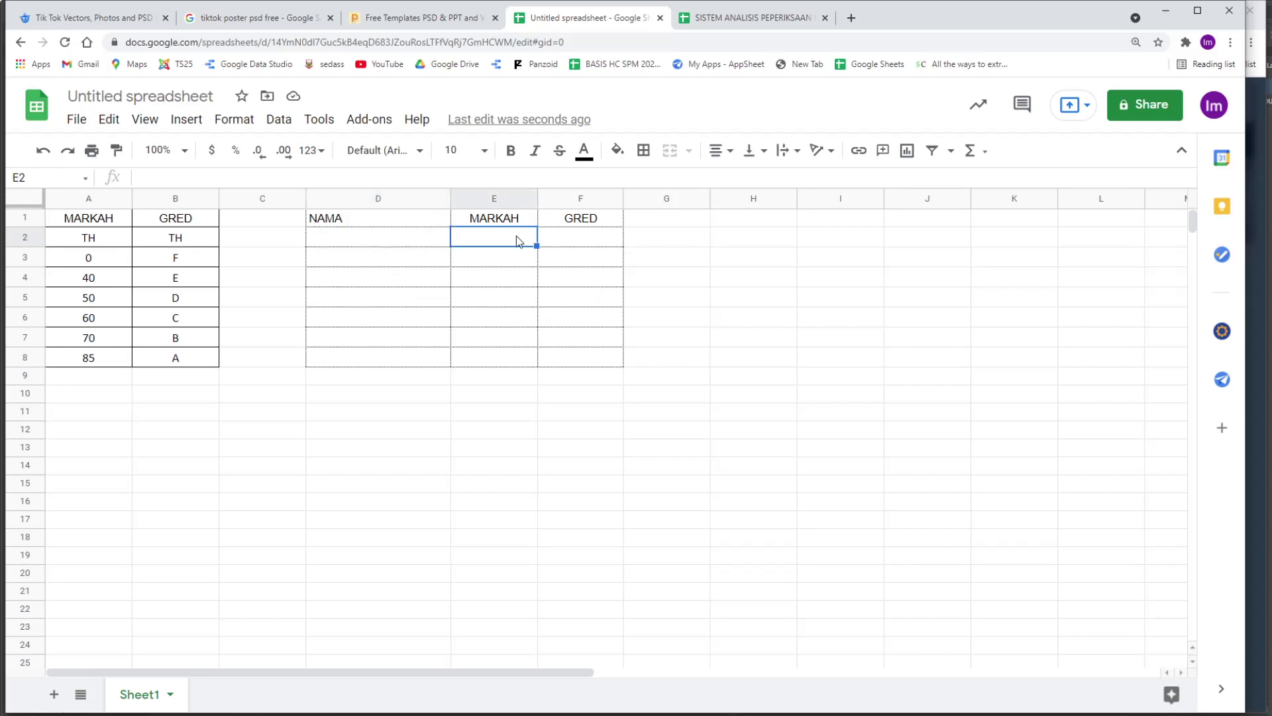
click(565, 240)
click(468, 241)
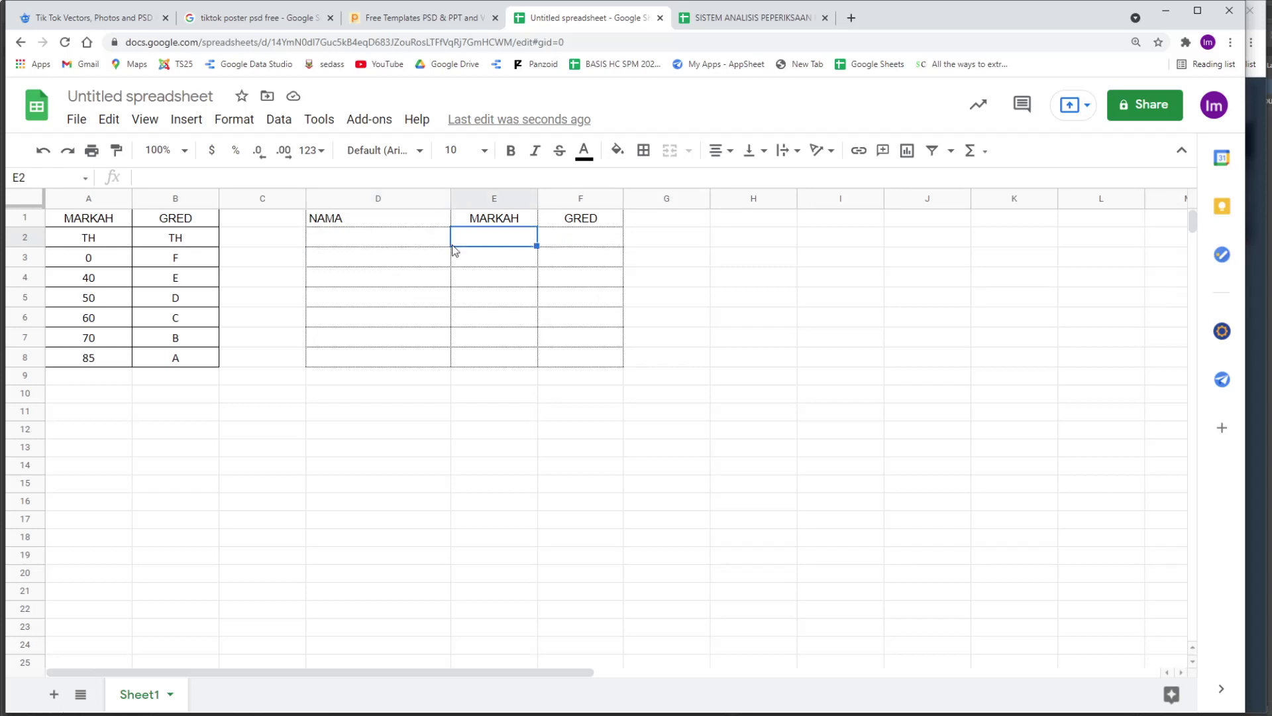
Begin a VLOOKUP formula in F2 from the function suggestion.
click(579, 247)
text(=v)
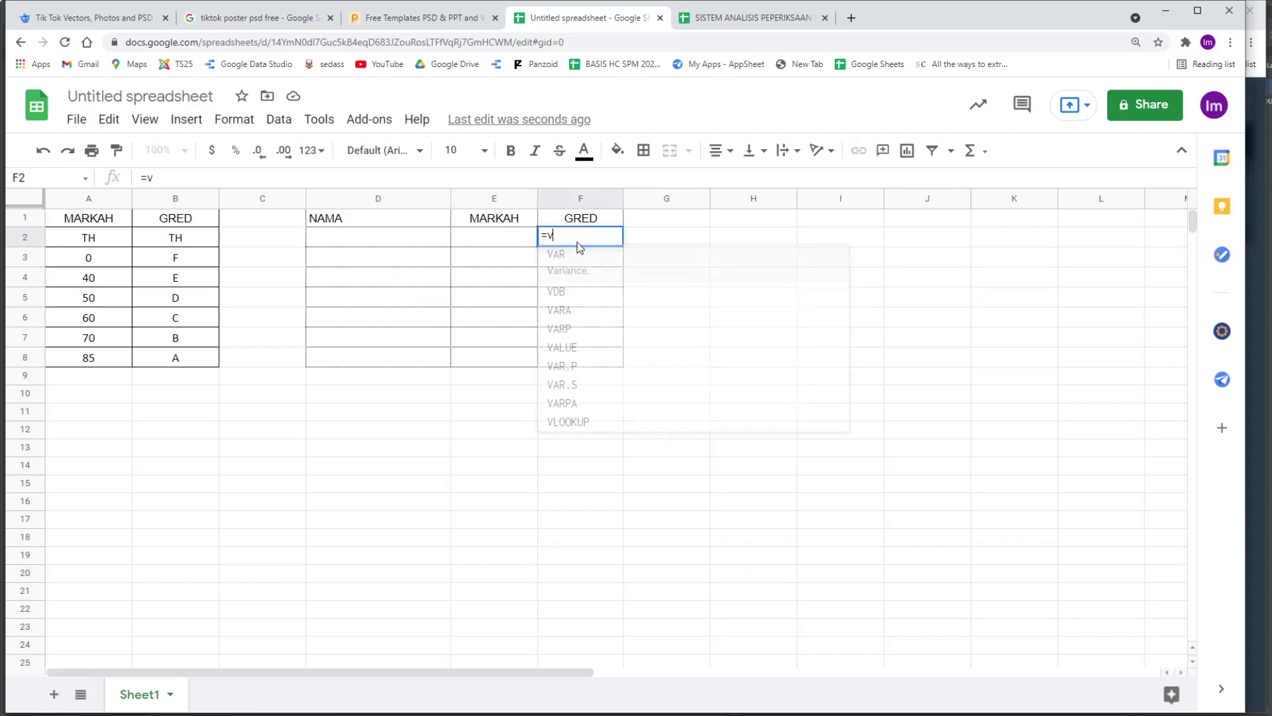
text(l)
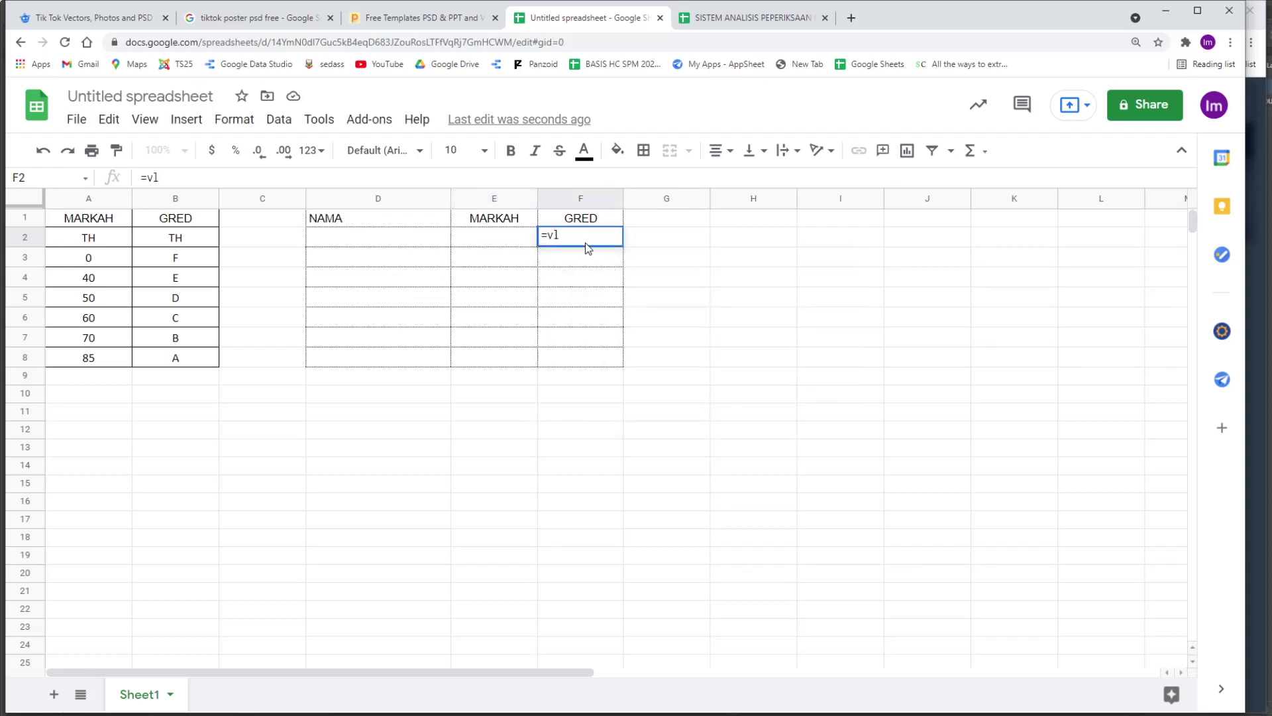
click(593, 236)
text(o)
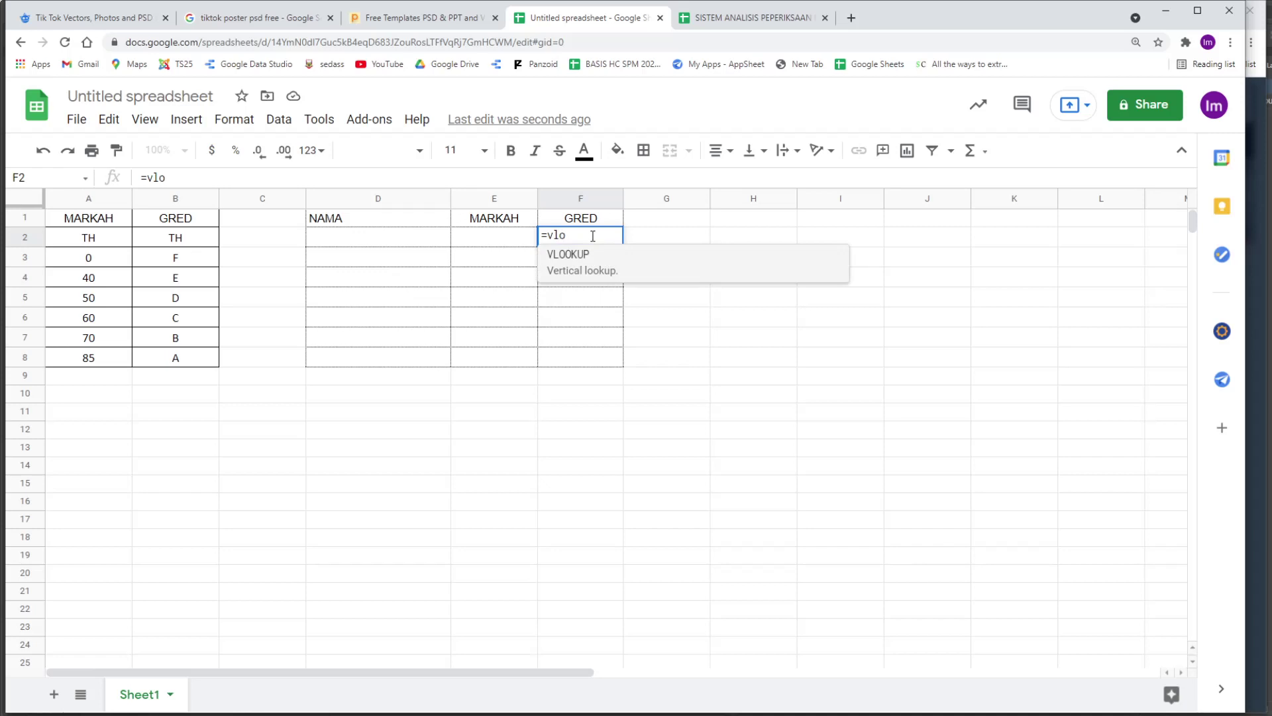
click(596, 261)
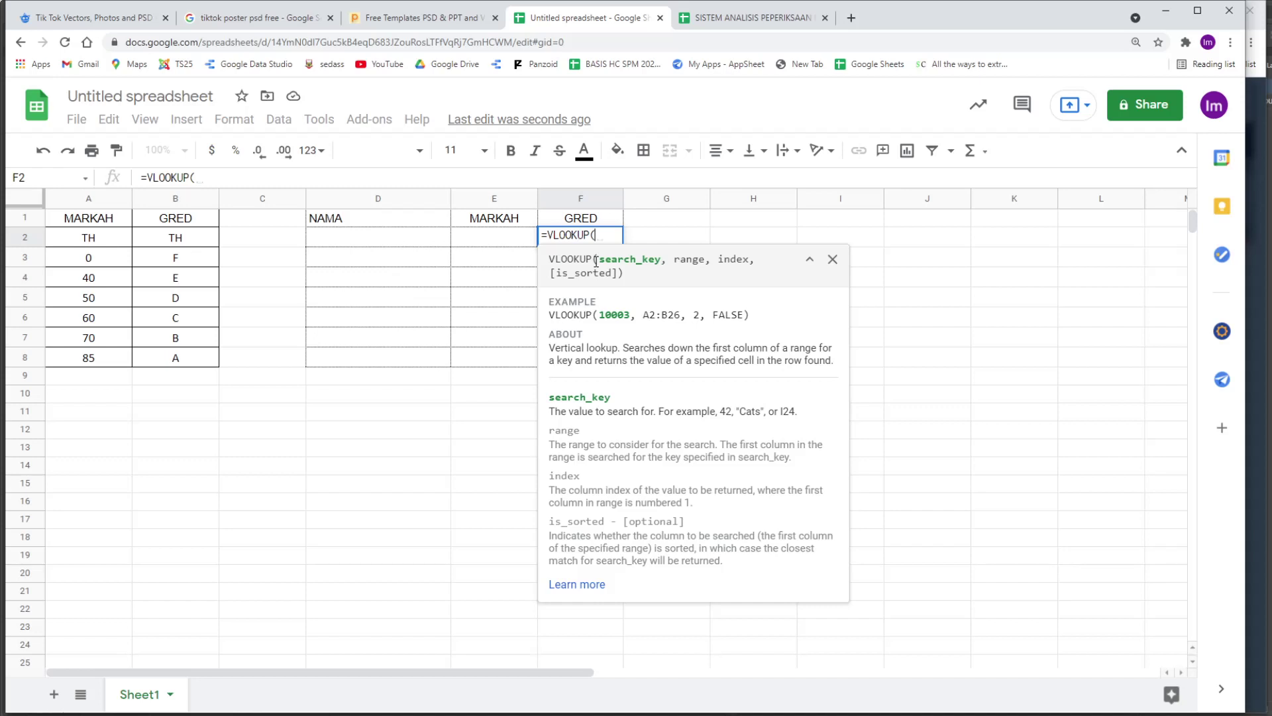
Add E2 as the search key and A2:B8 as the lookup range.
click(511, 240)
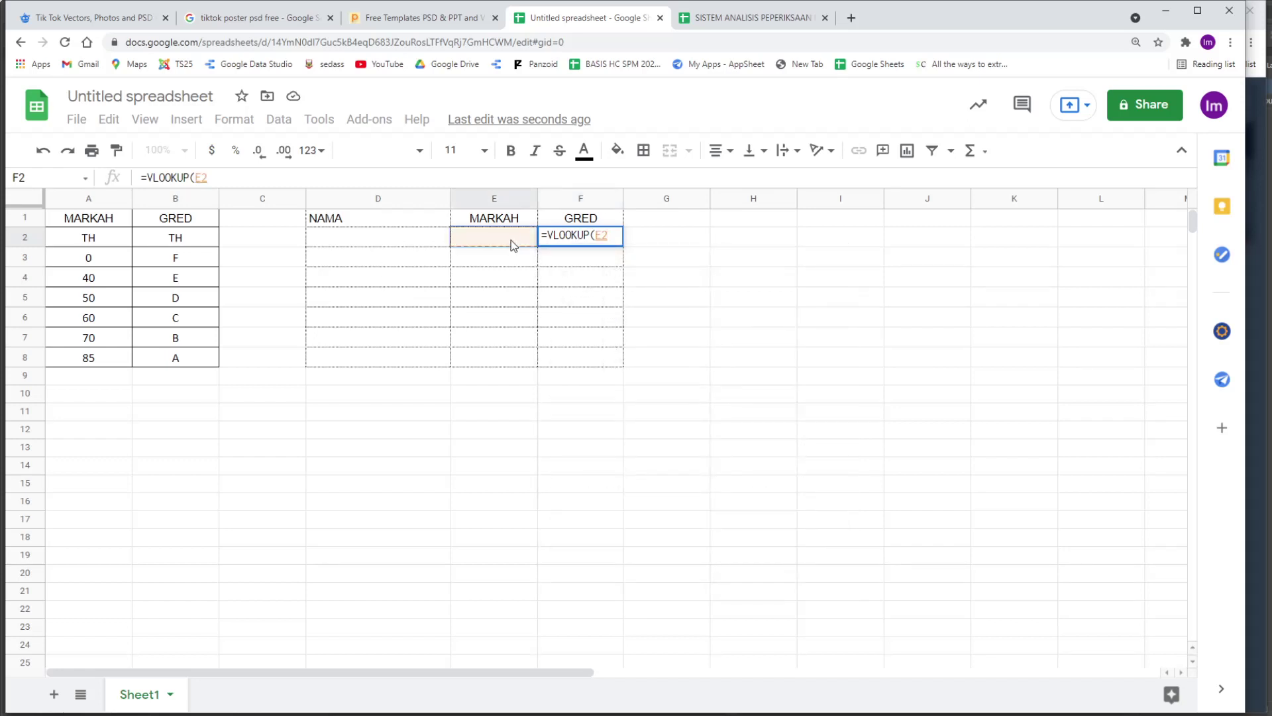
text(,)
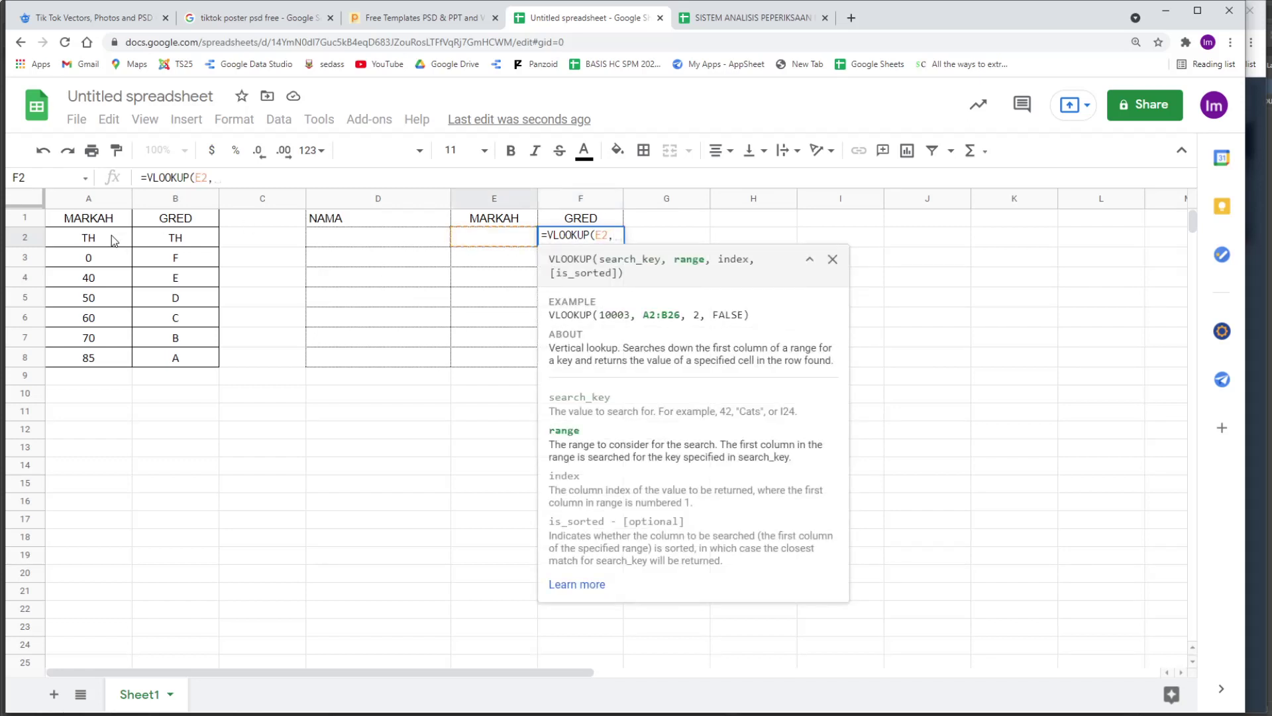
drag(114, 240, 198, 355)
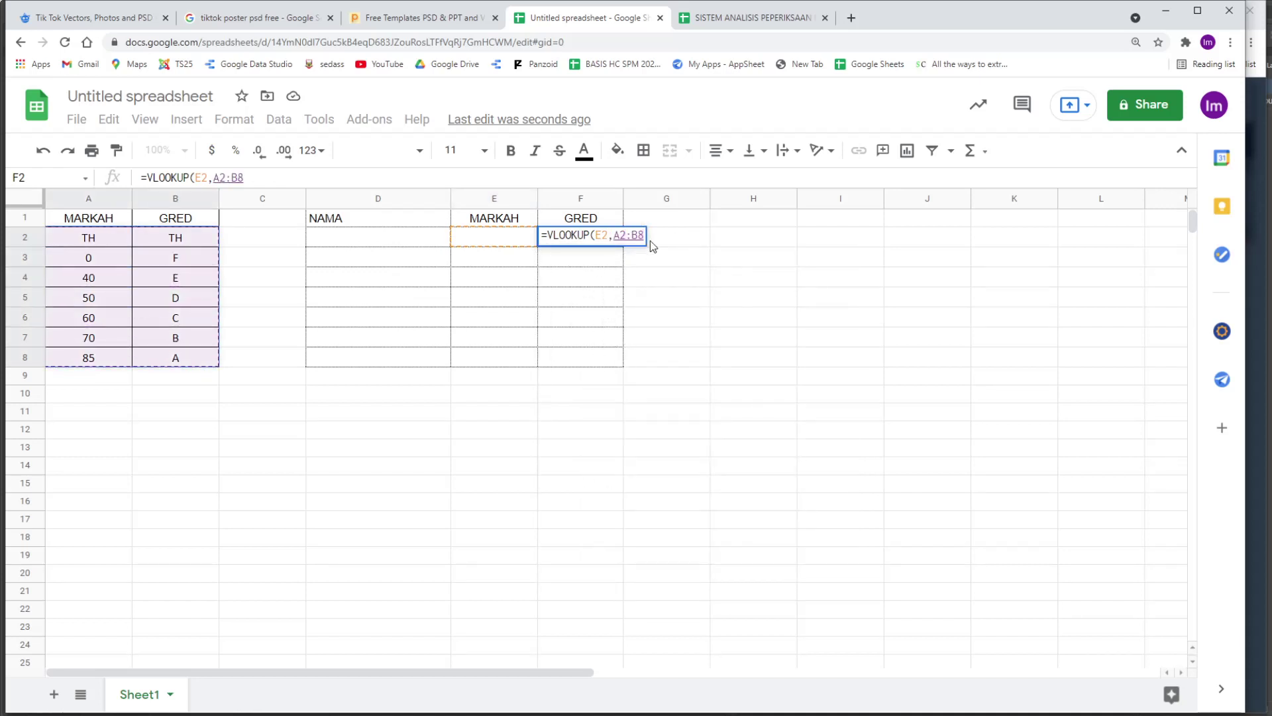
text(,)
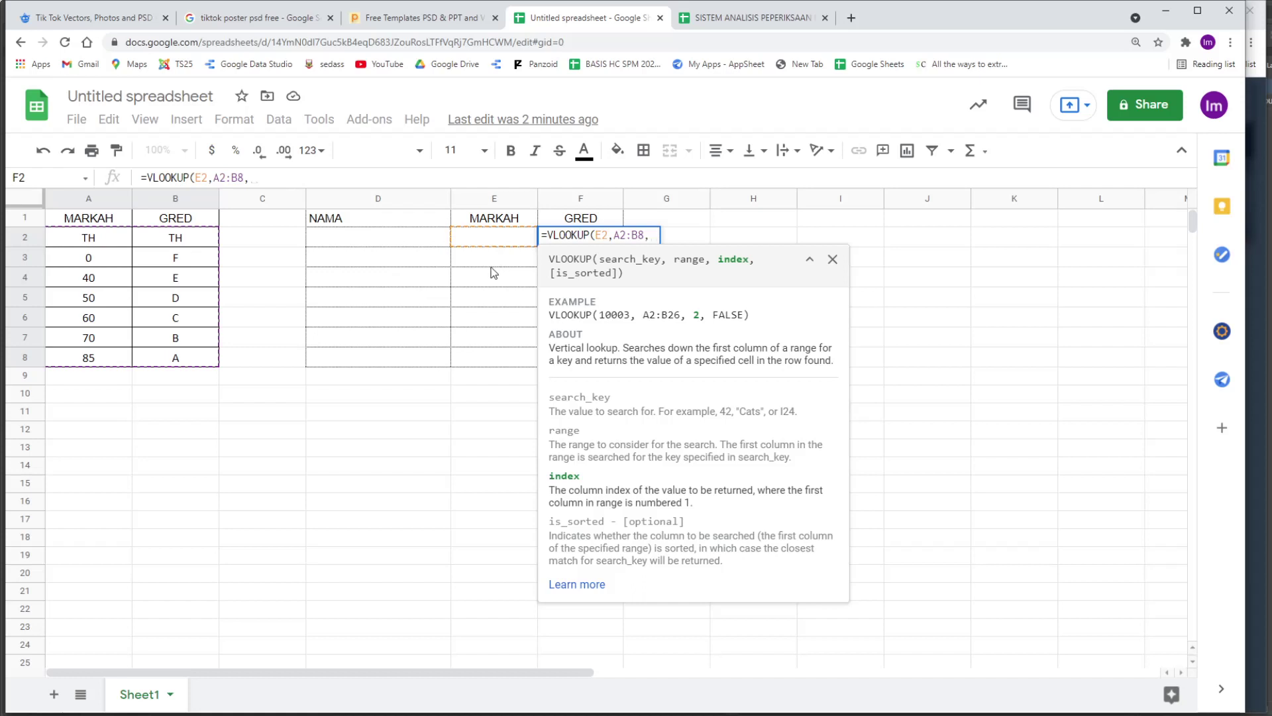
Add column index 2 and sorted match TRUE to the F2 VLOOKUP, fixing the TRUE typo.
text(2)
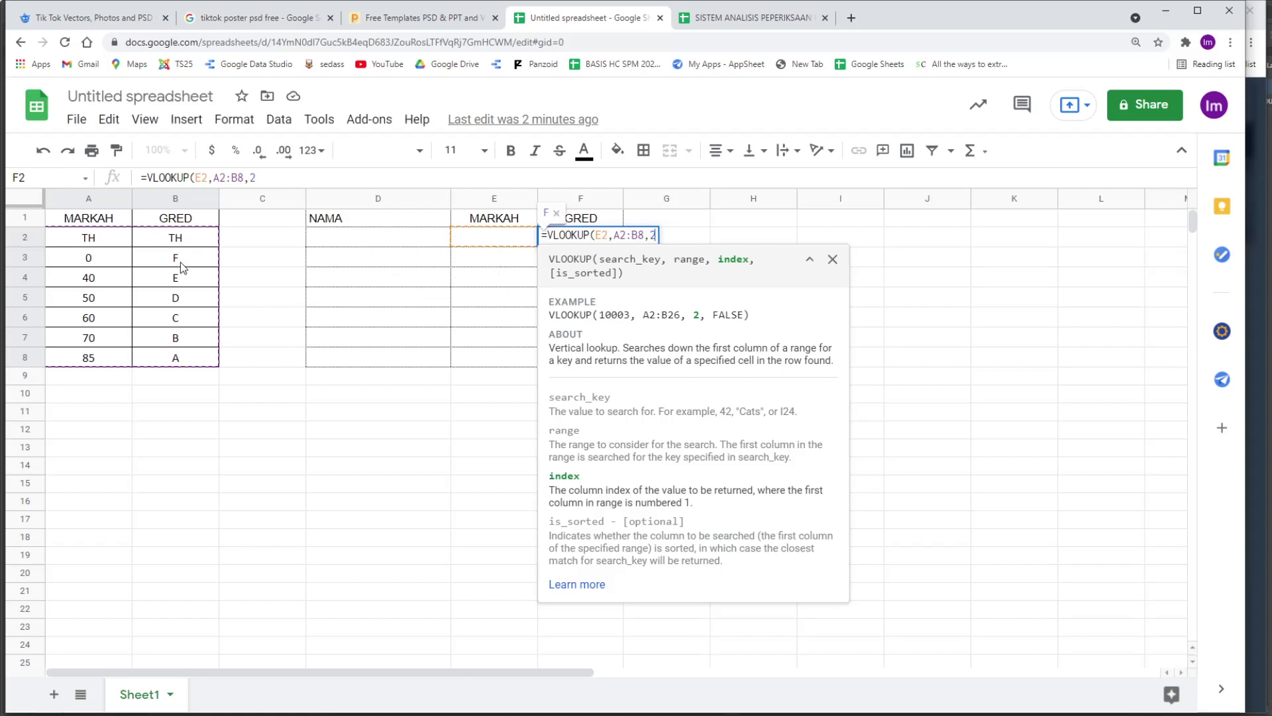
text(,)
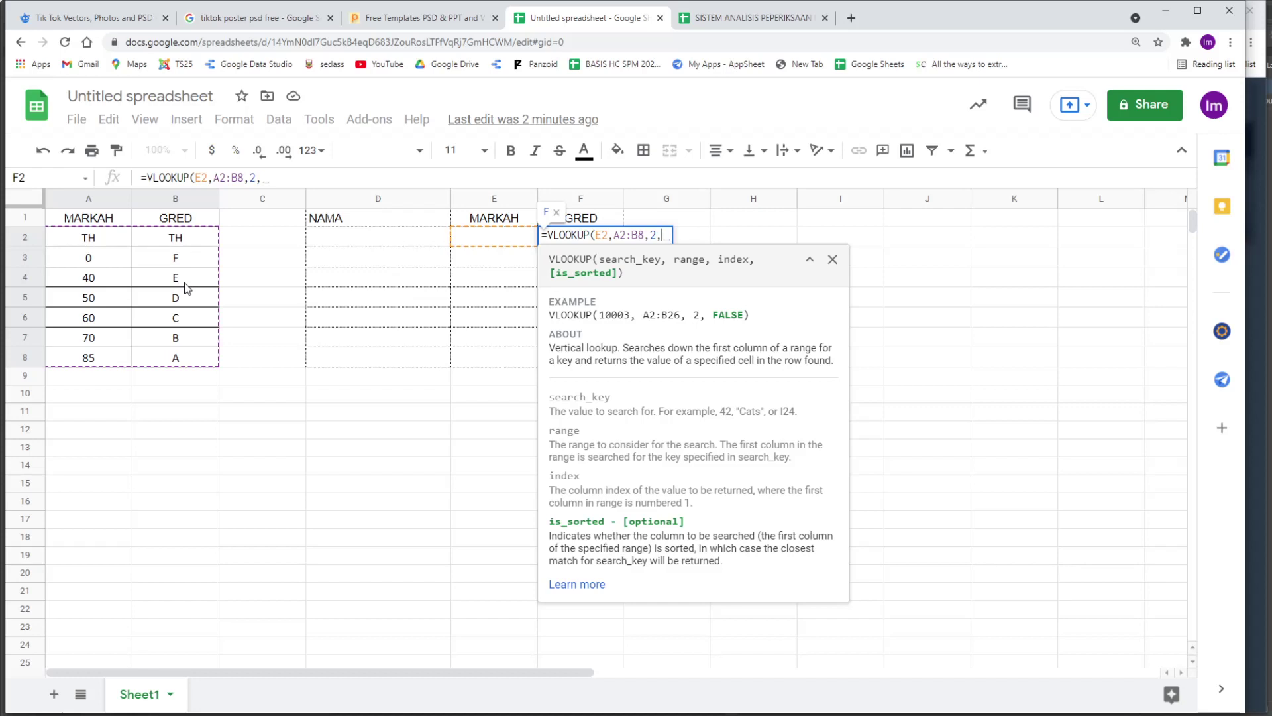
text(TRY)
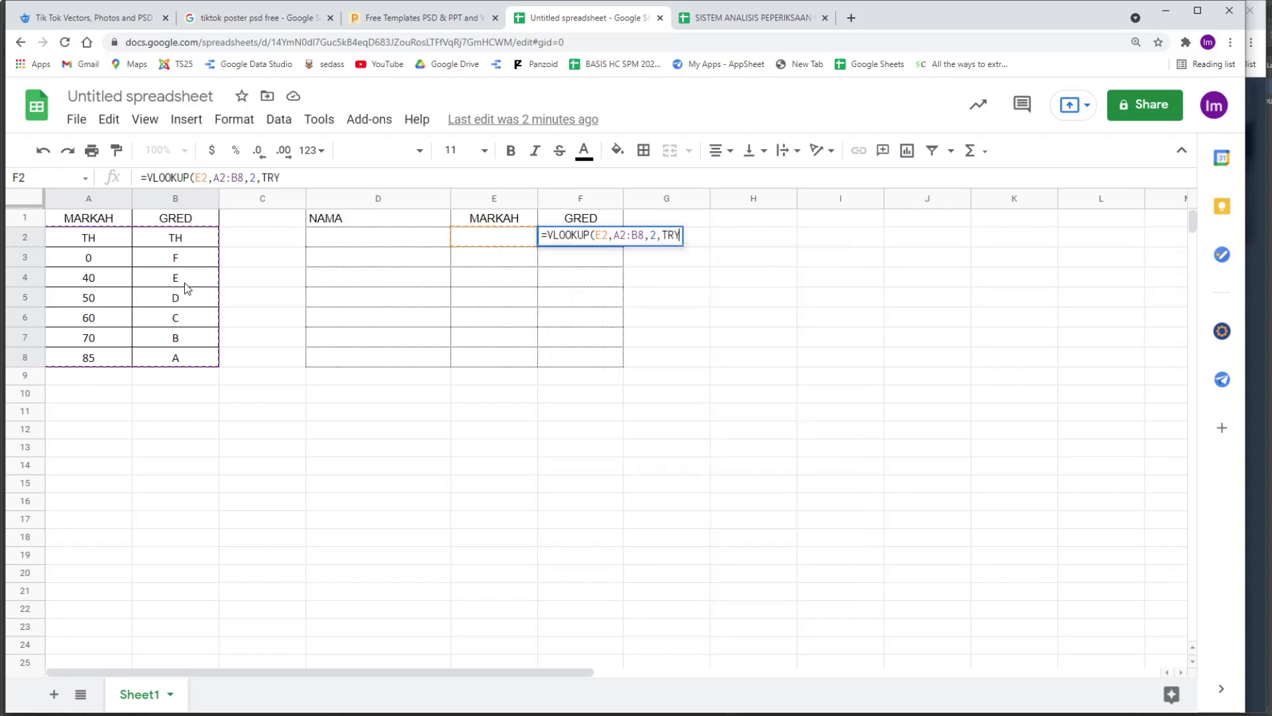
key(BackSpace)
text(UE)
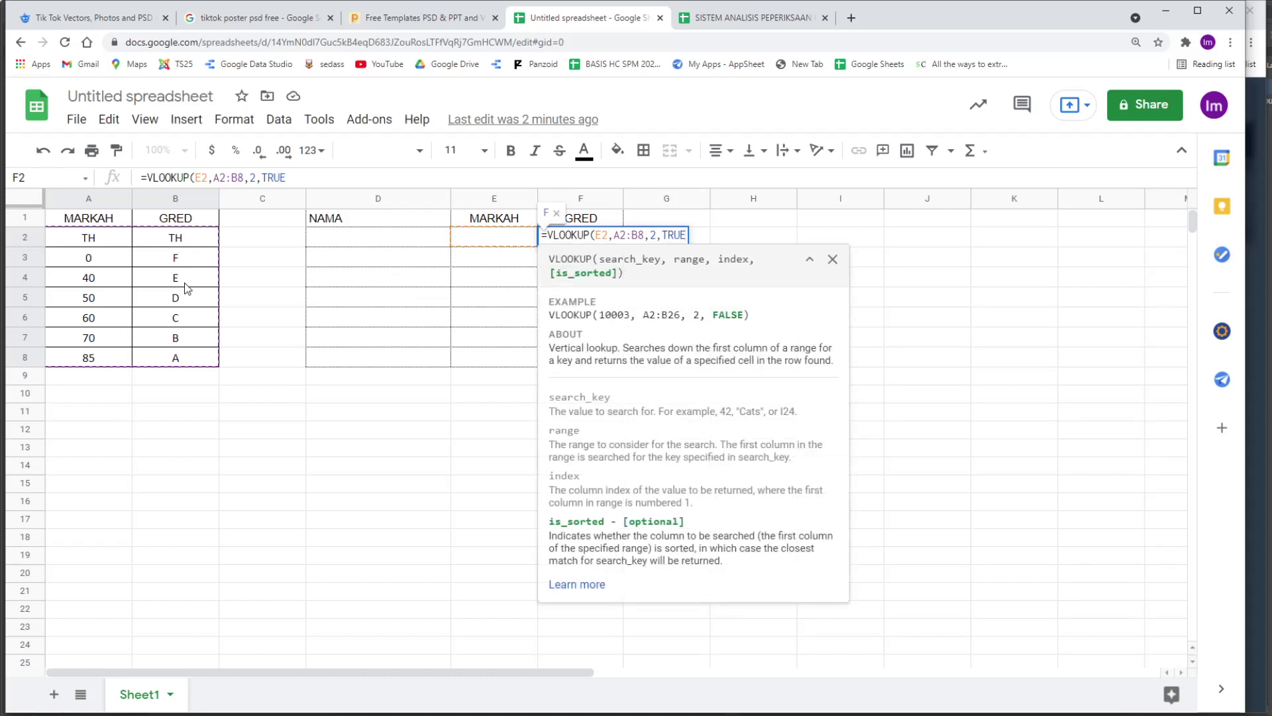
text())
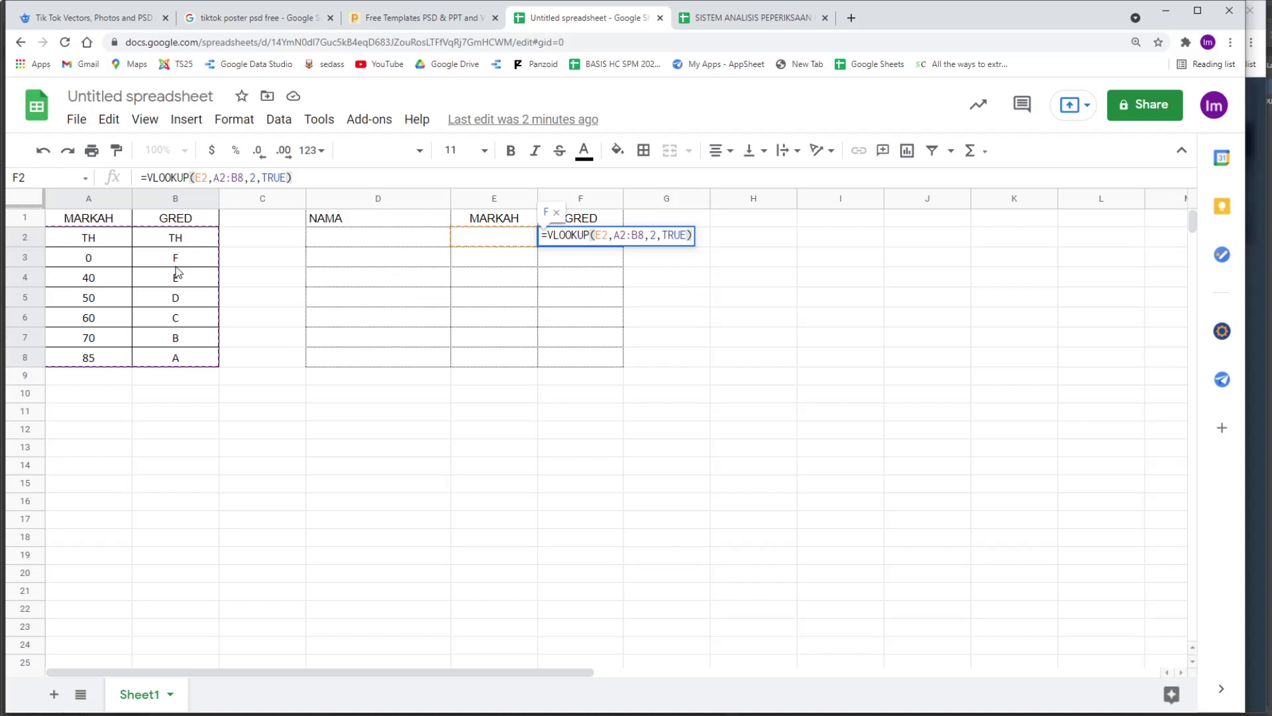
Commit the F2 VLOOKUP formula and enter the mark 56 in E2.
key(Return)
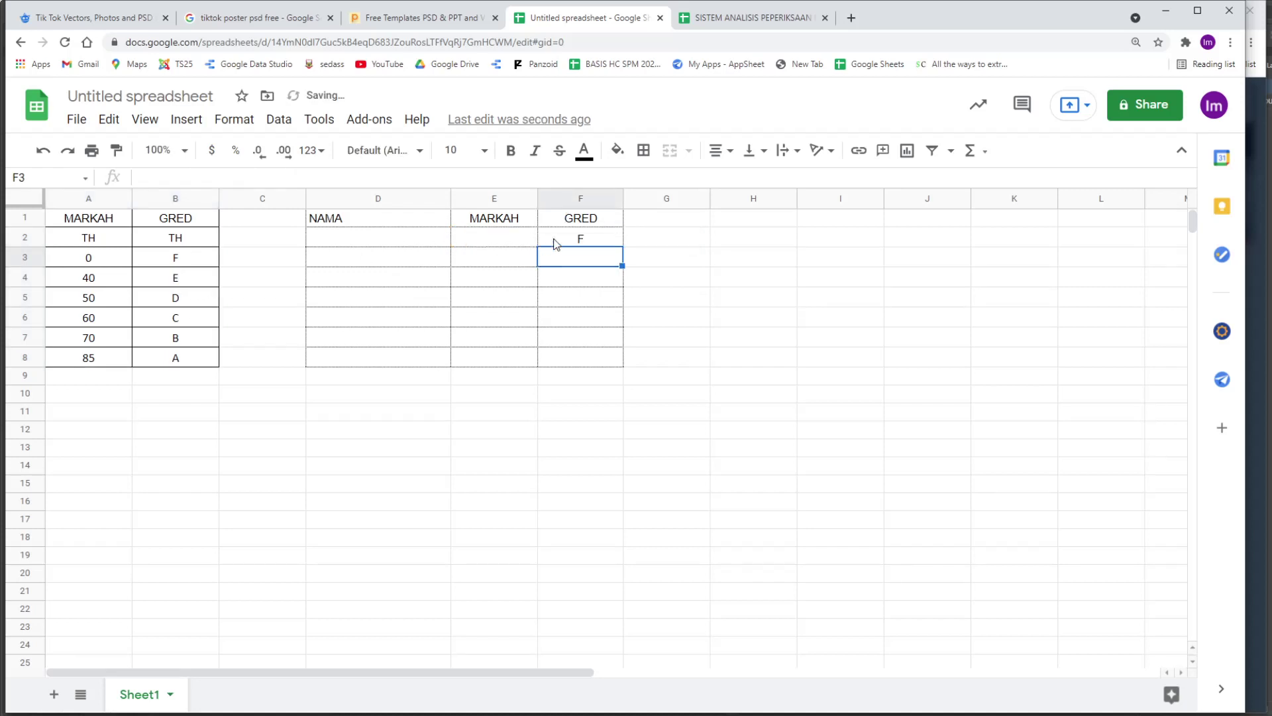
click(557, 242)
click(516, 244)
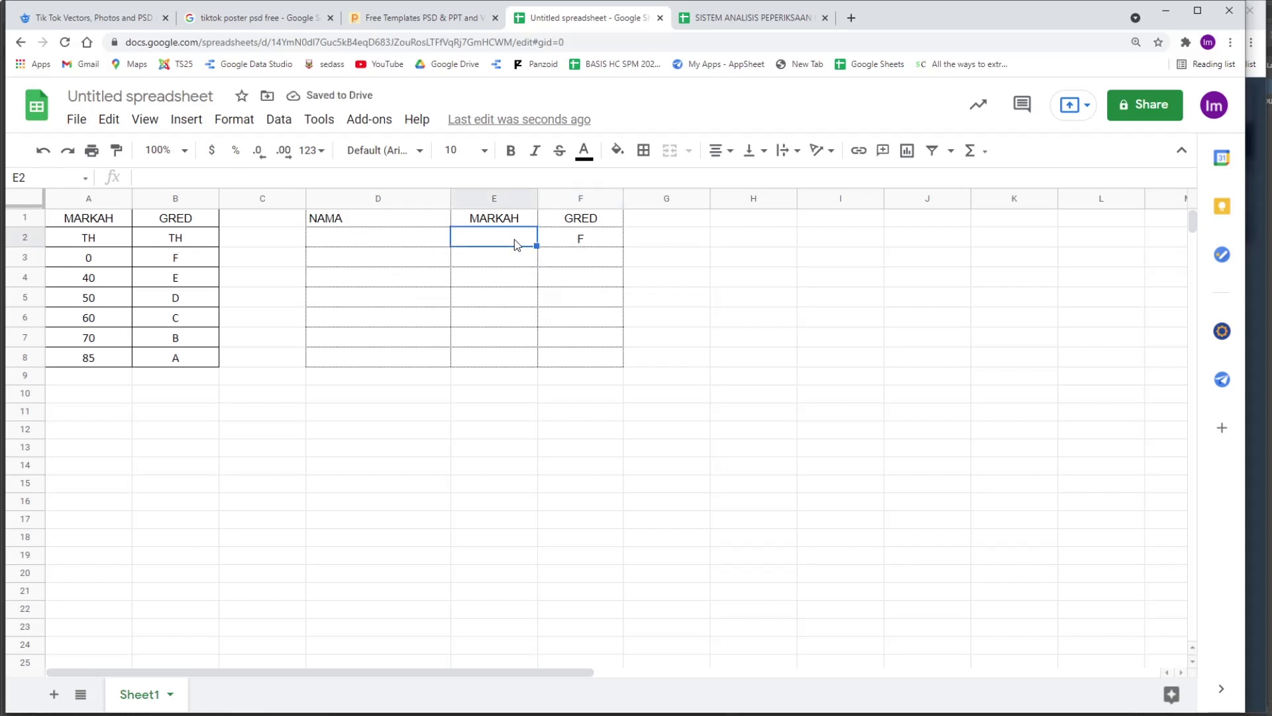
text(56)
key(Return)
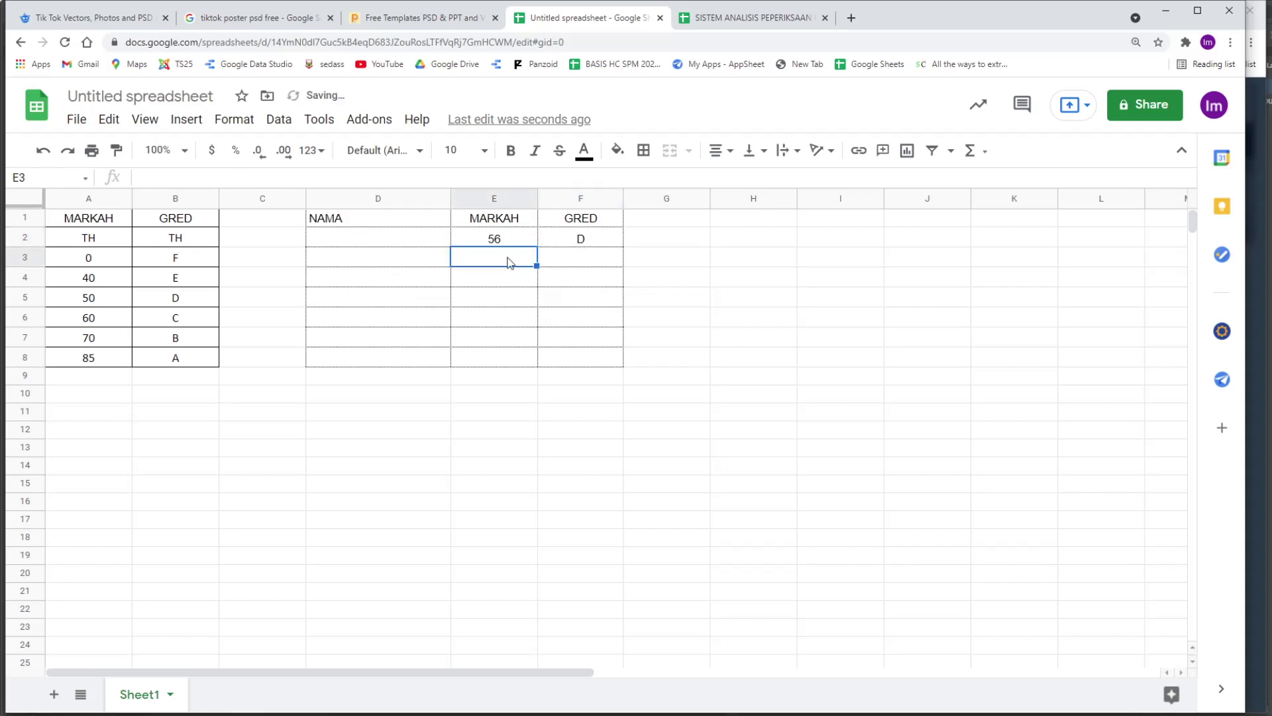
click(509, 240)
Type the seven student names into NAMA cells D2 through D8.
click(375, 250)
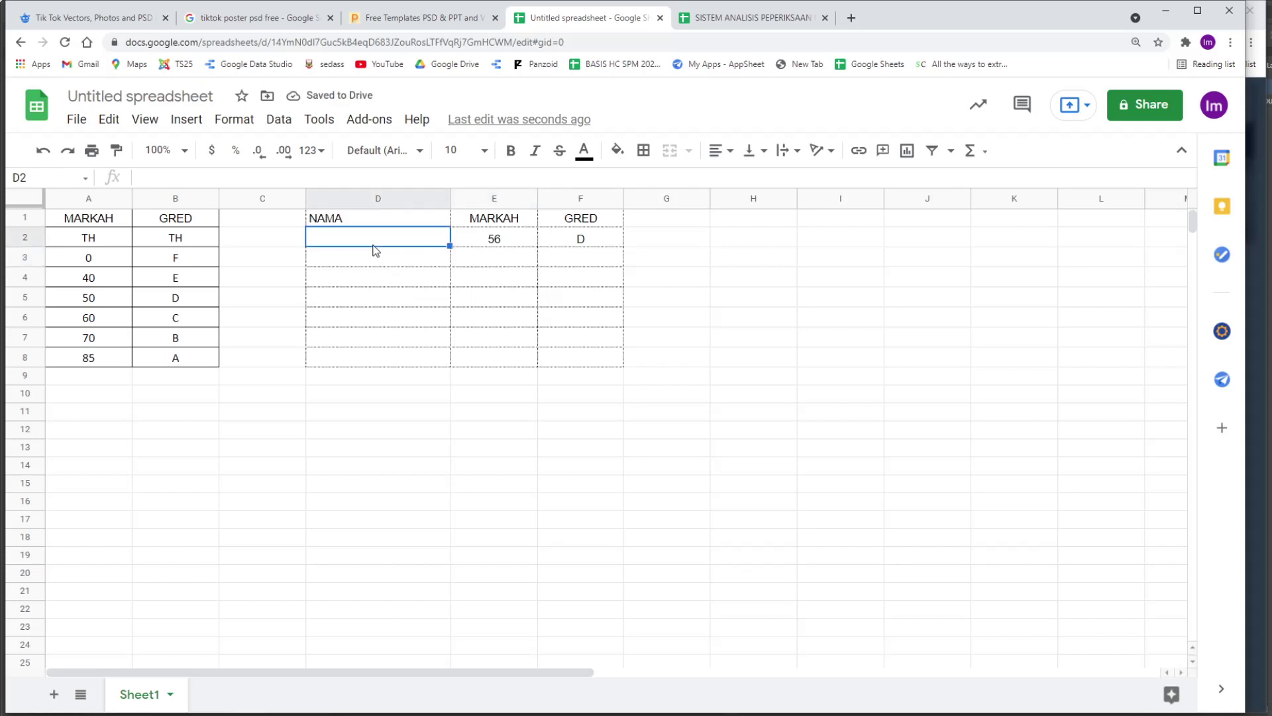
text(JOE)
key(Return)
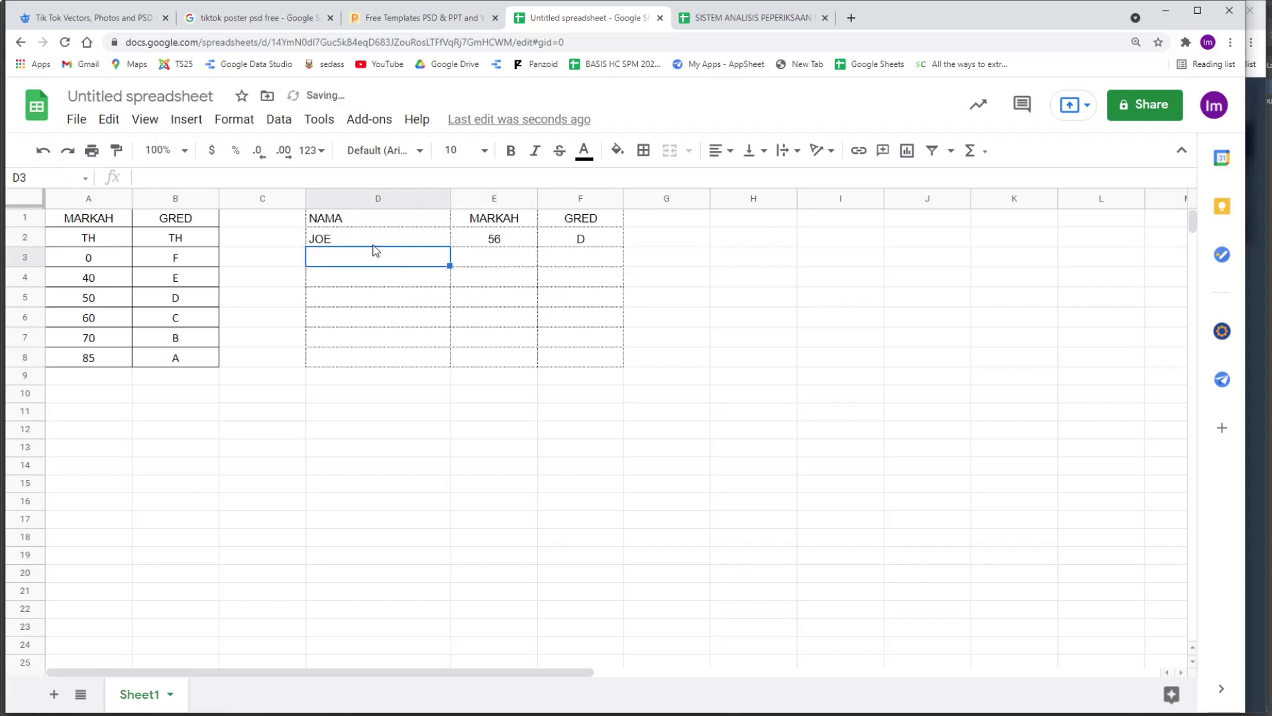
text(KASIM)
key(Return)
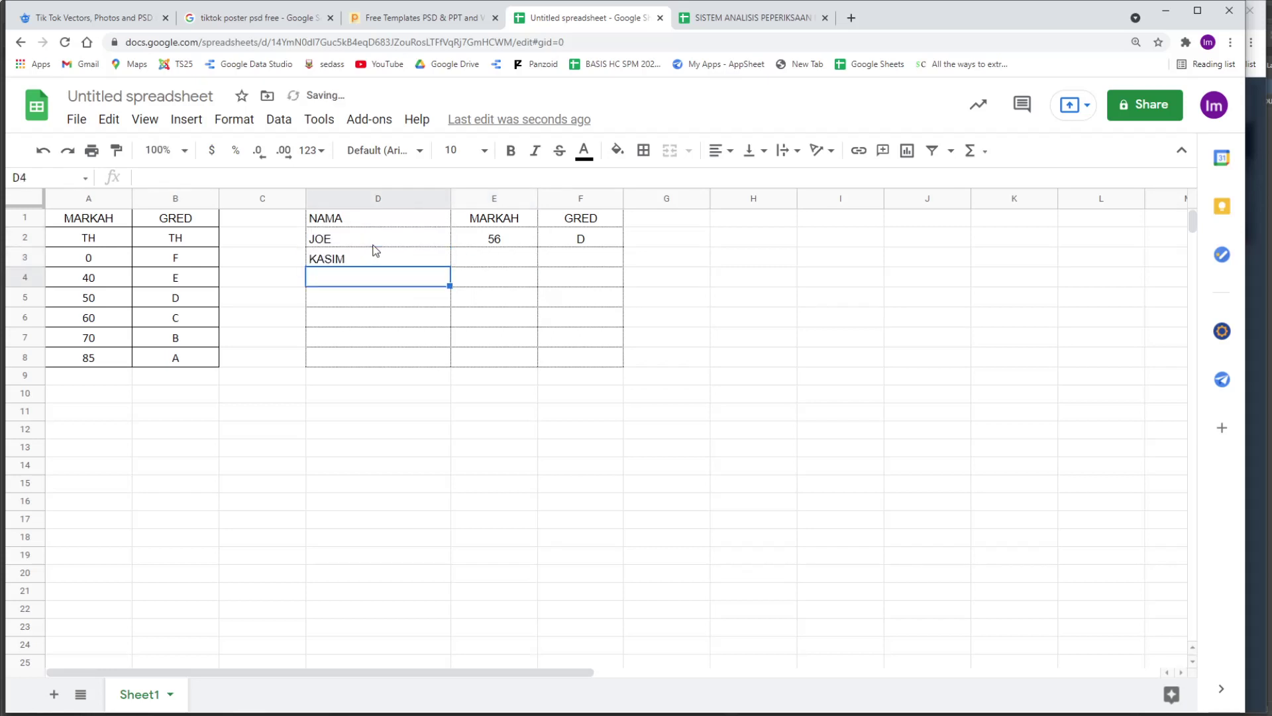
text(OSMAN)
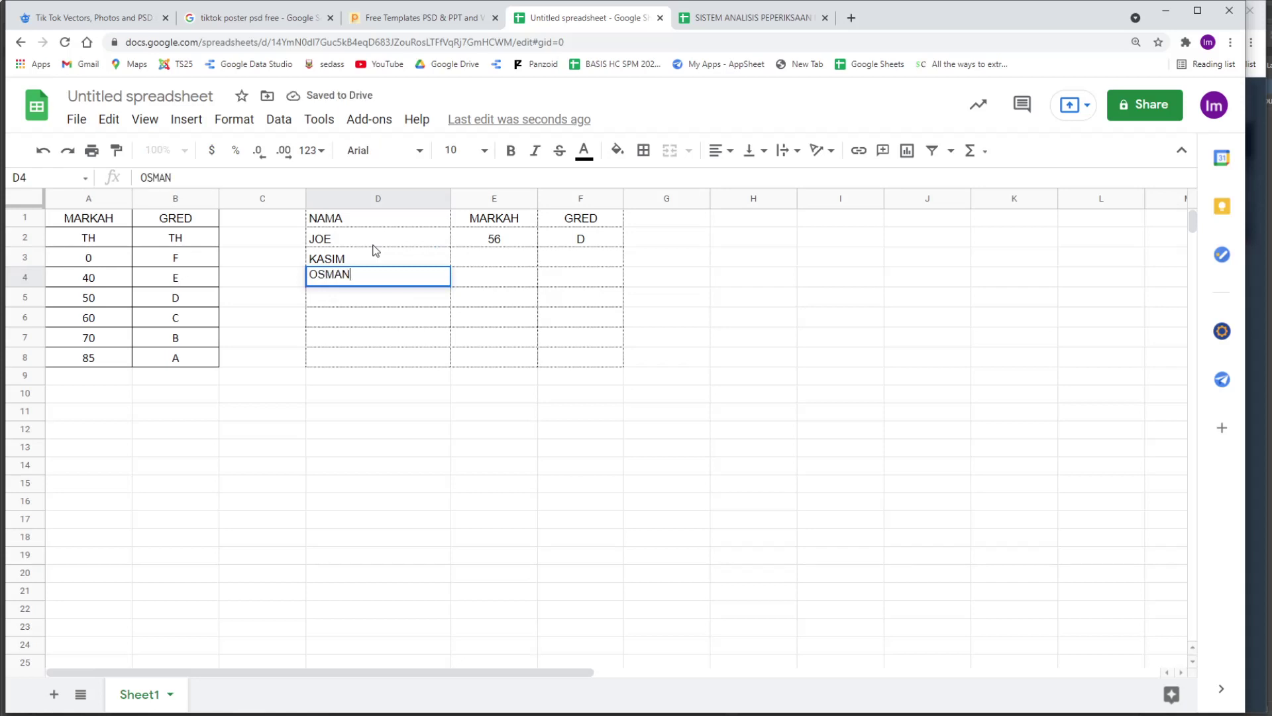
key(Return)
text(JEP)
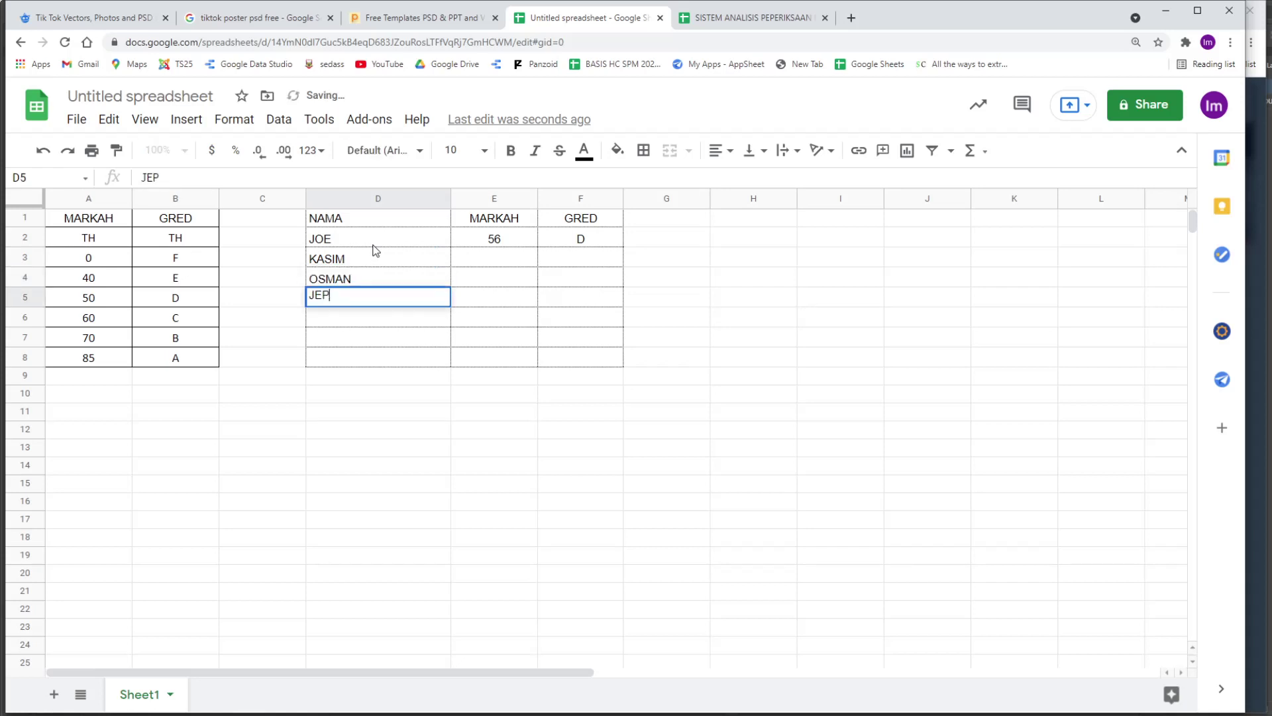
key(Return)
text(MIZI)
key(Return)
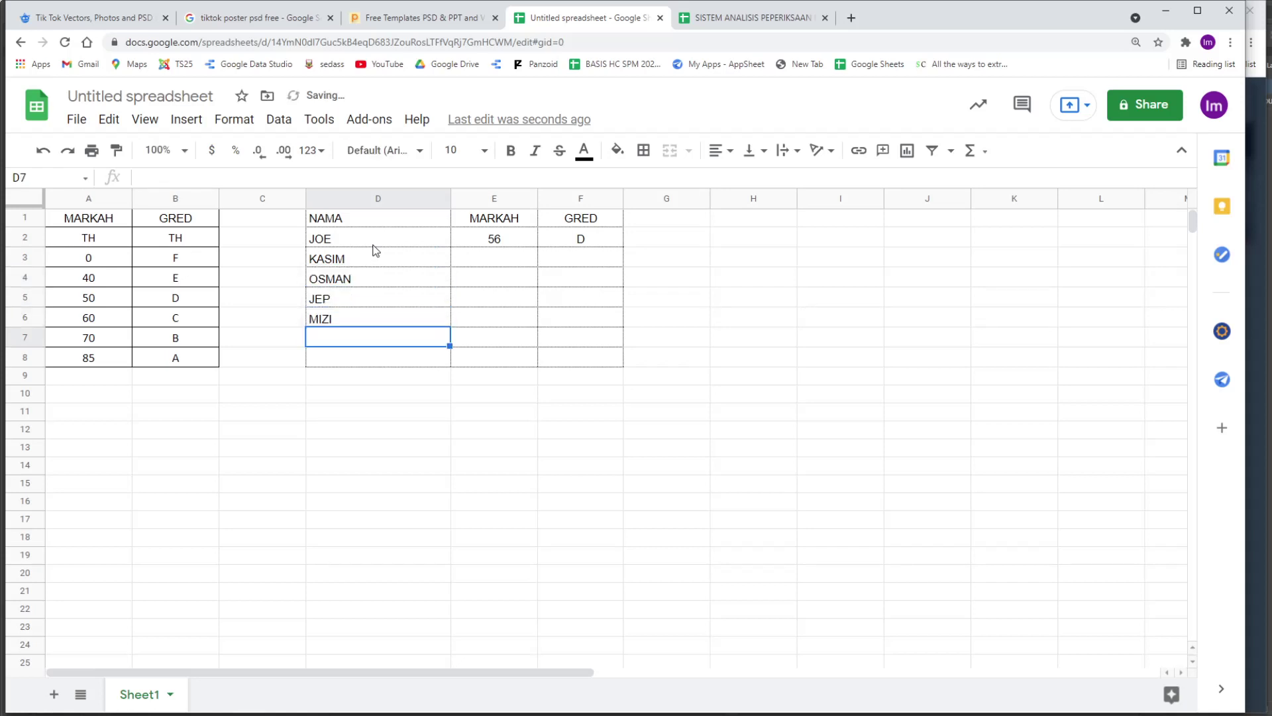
text(SHEK)
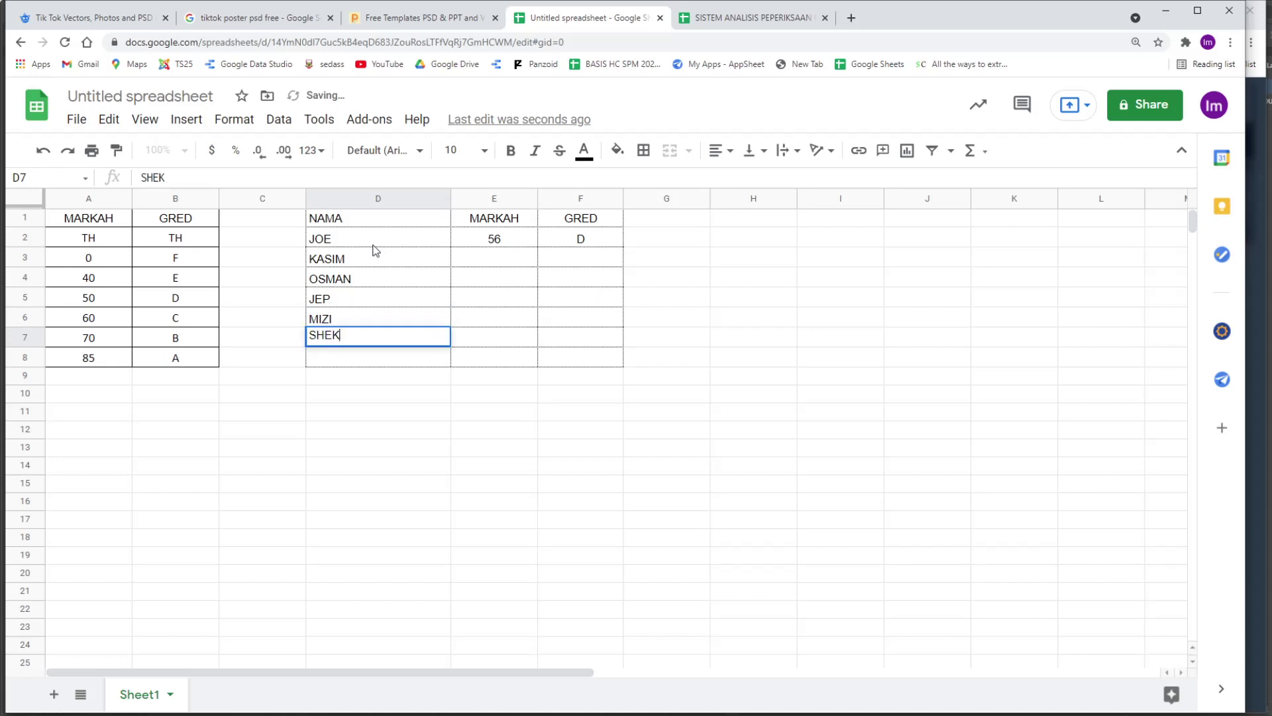
text(H)
key(Return)
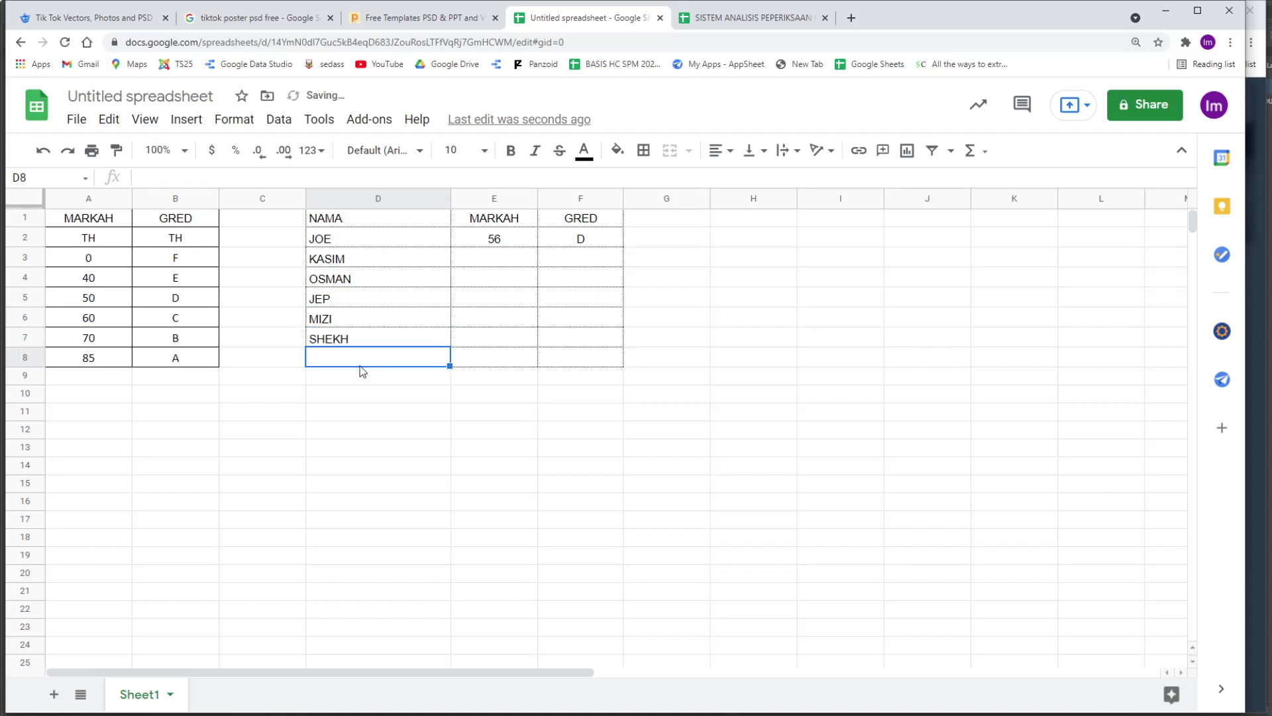
text(DEKNO)
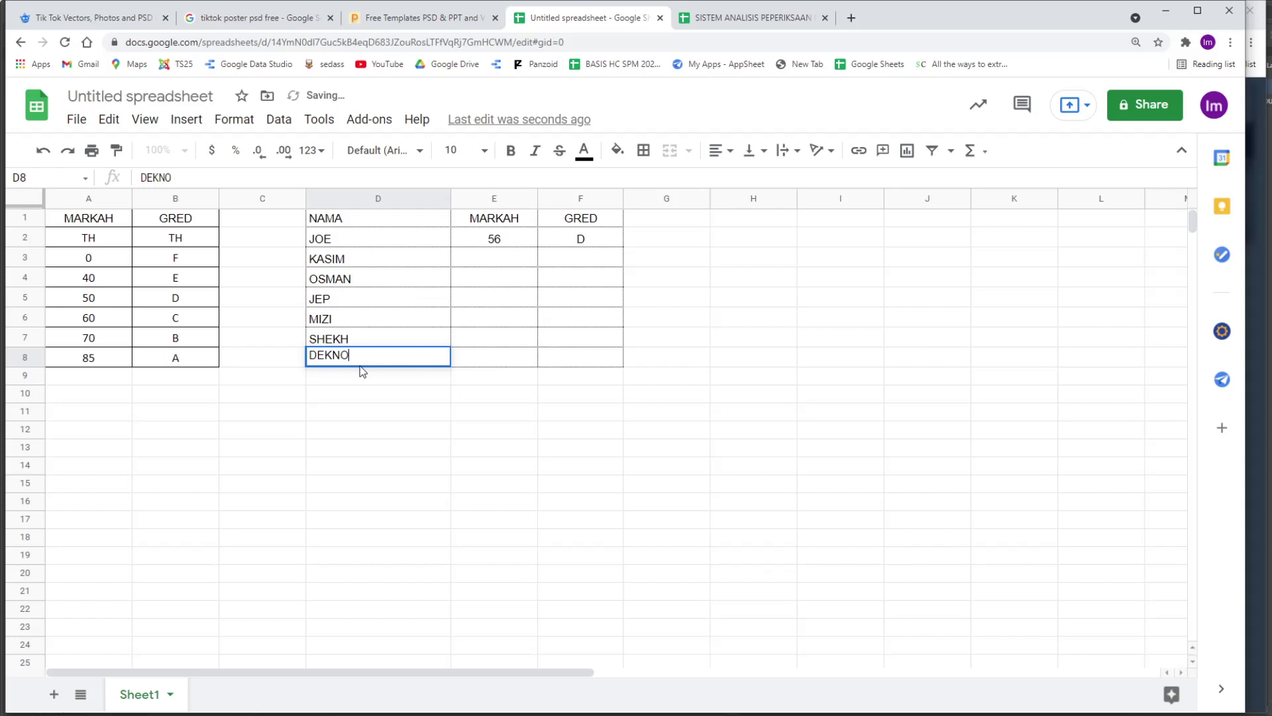
key(Return)
Enter marks 23, 55, 44, 66, 90 and 34 into E3 through E8.
click(522, 264)
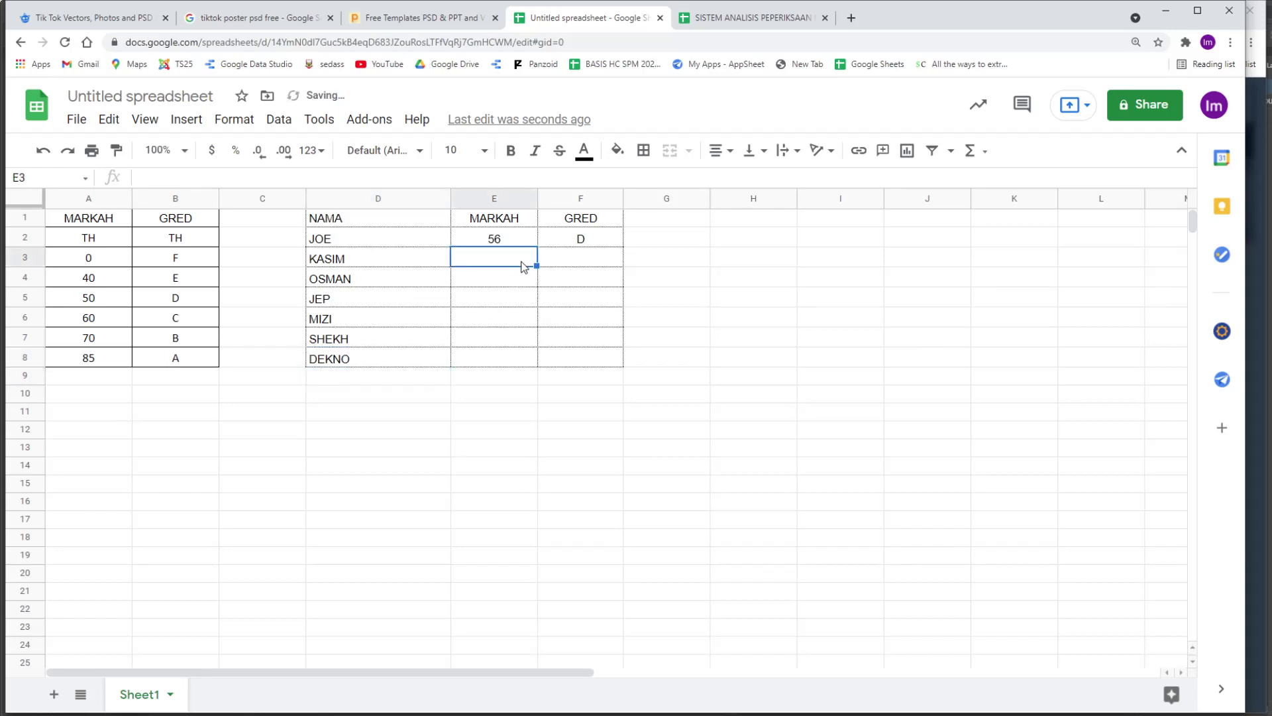
text(234)
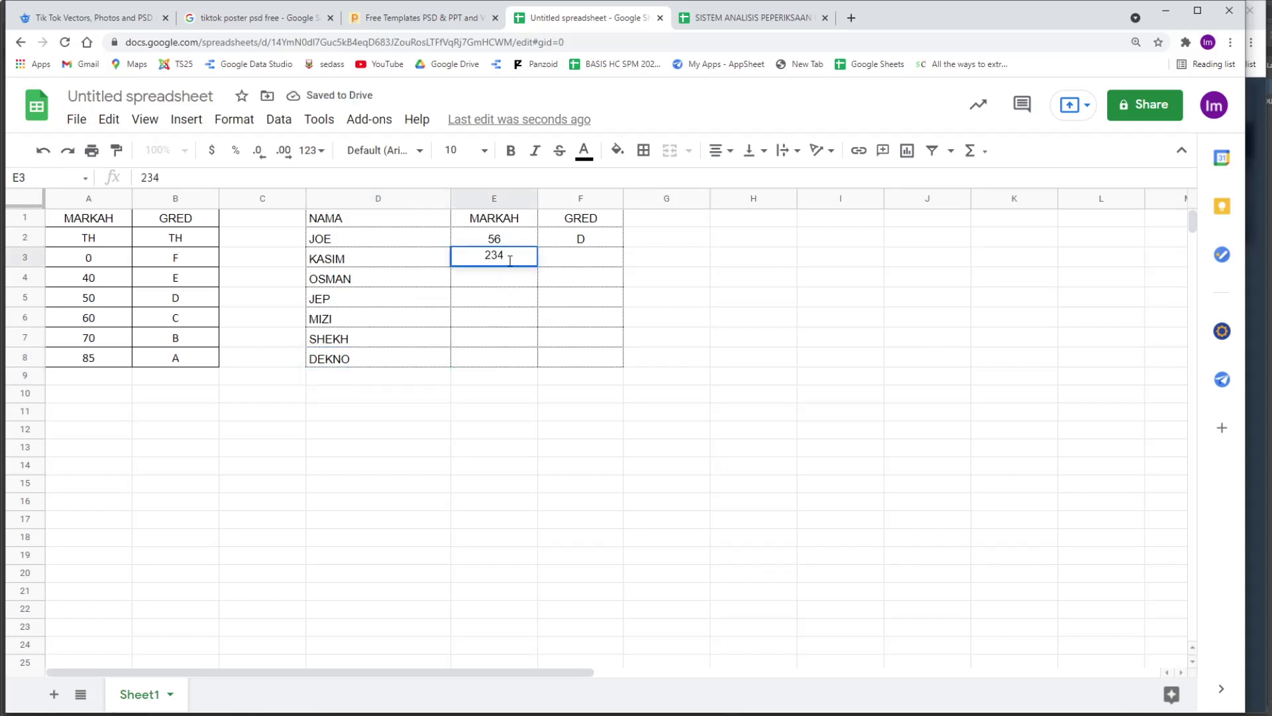
key(BackSpace)
key(Return)
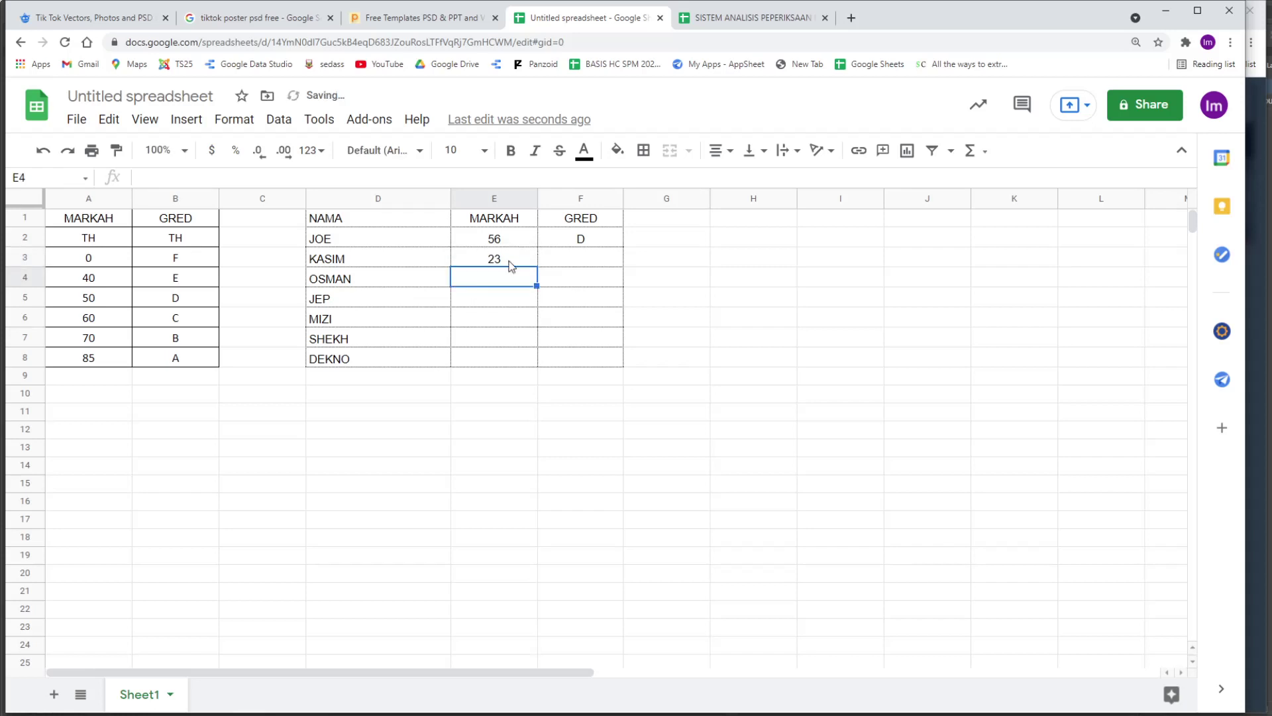
text(55)
key(Return)
text(44)
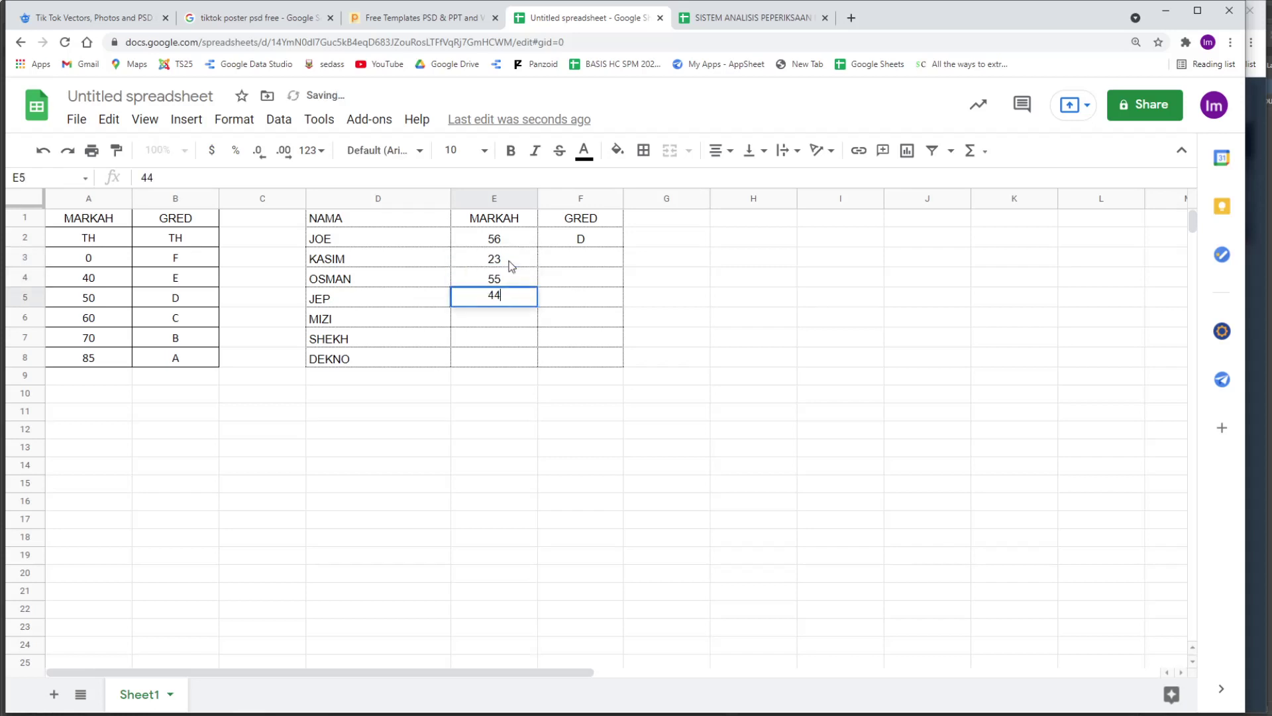
key(Return)
text(66)
key(Return)
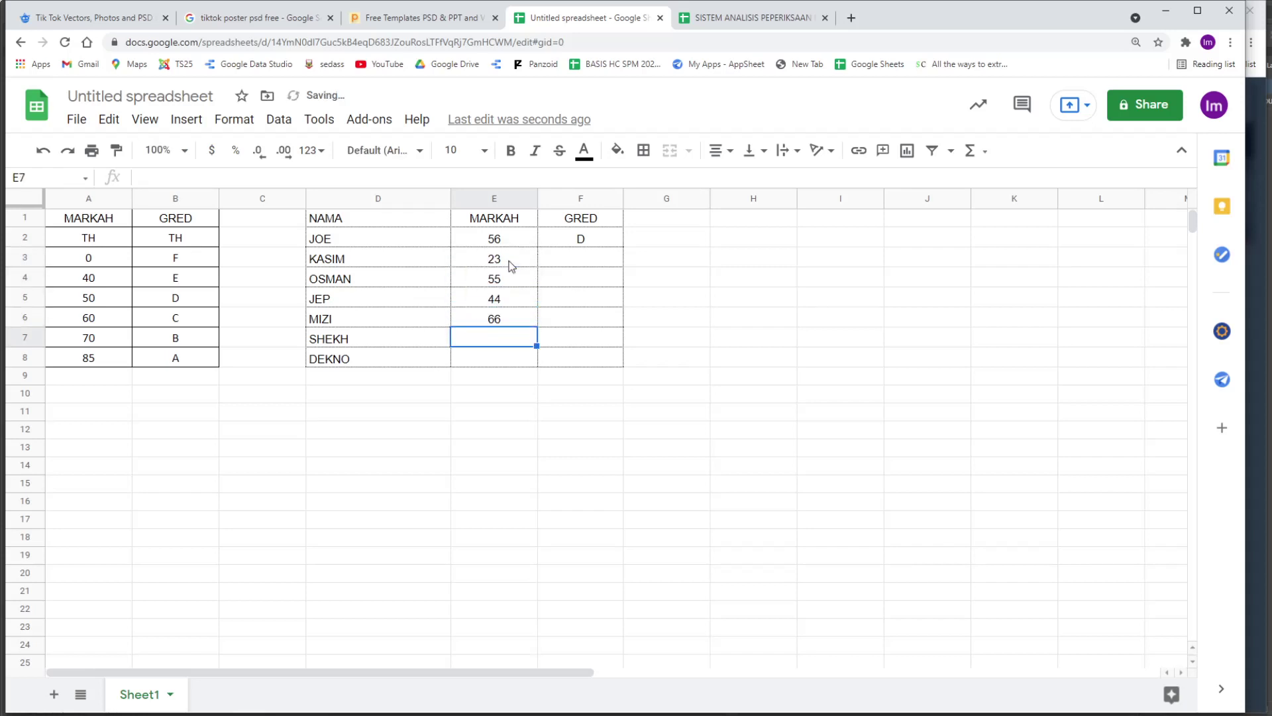
text(4)
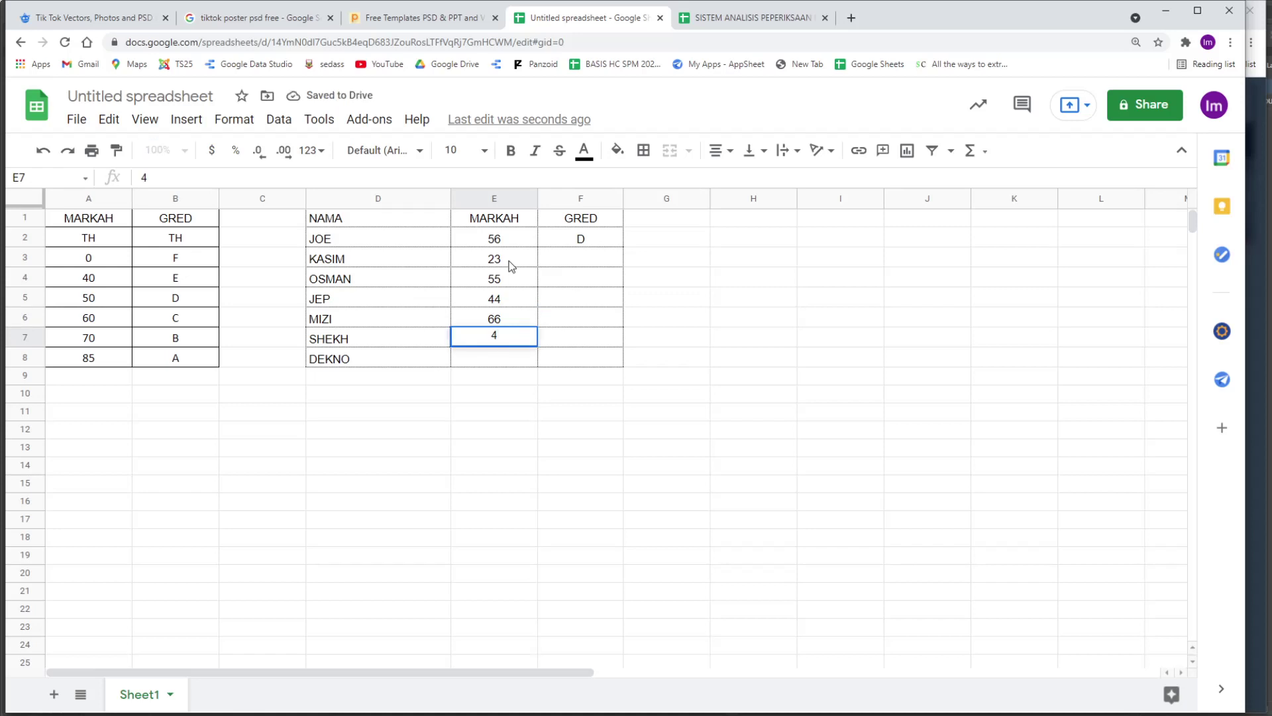
key(BackSpace)
text(90)
key(Return)
text(34)
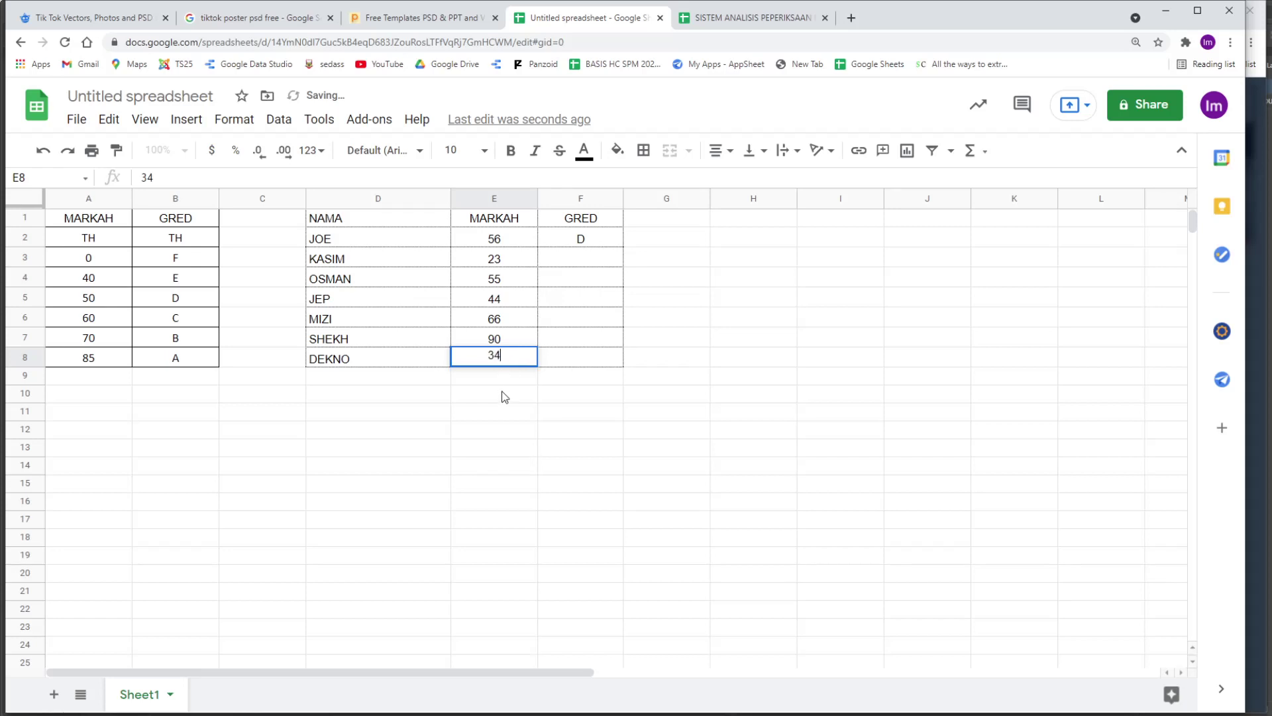
click(501, 394)
Fill the F2 VLOOKUP formula down through F8 for all seven students.
click(582, 240)
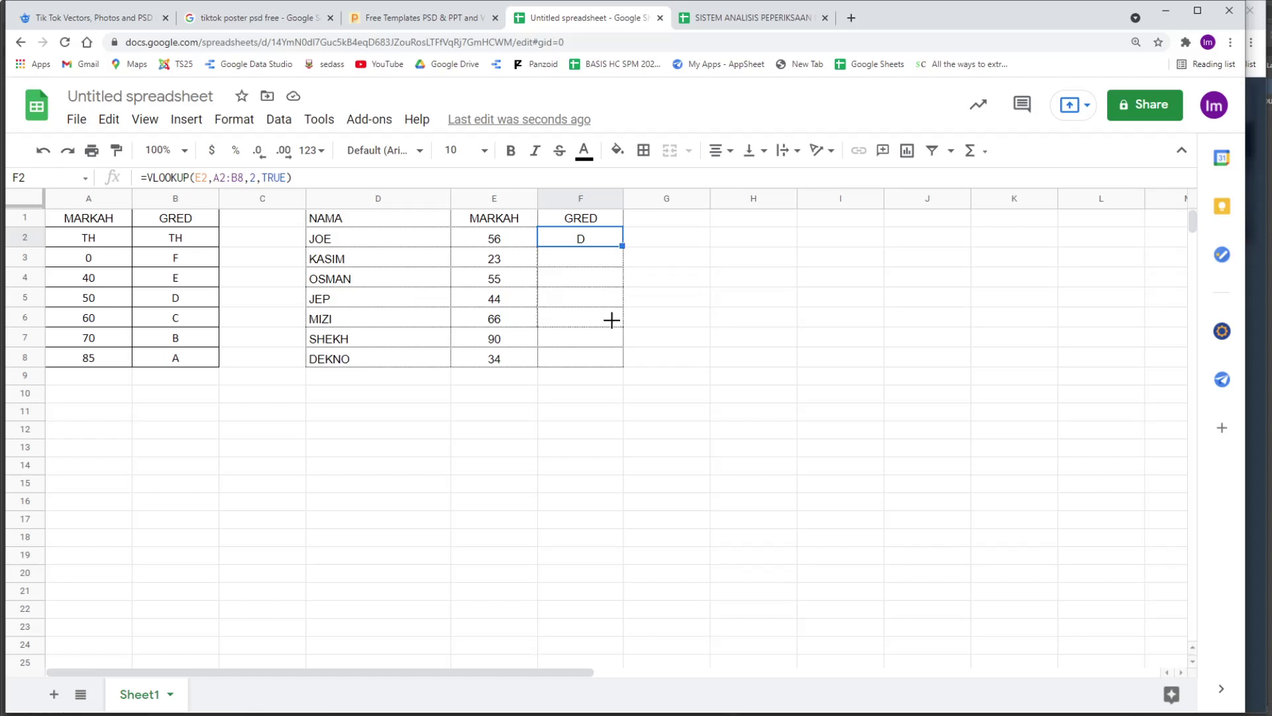
drag(611, 320, 608, 353)
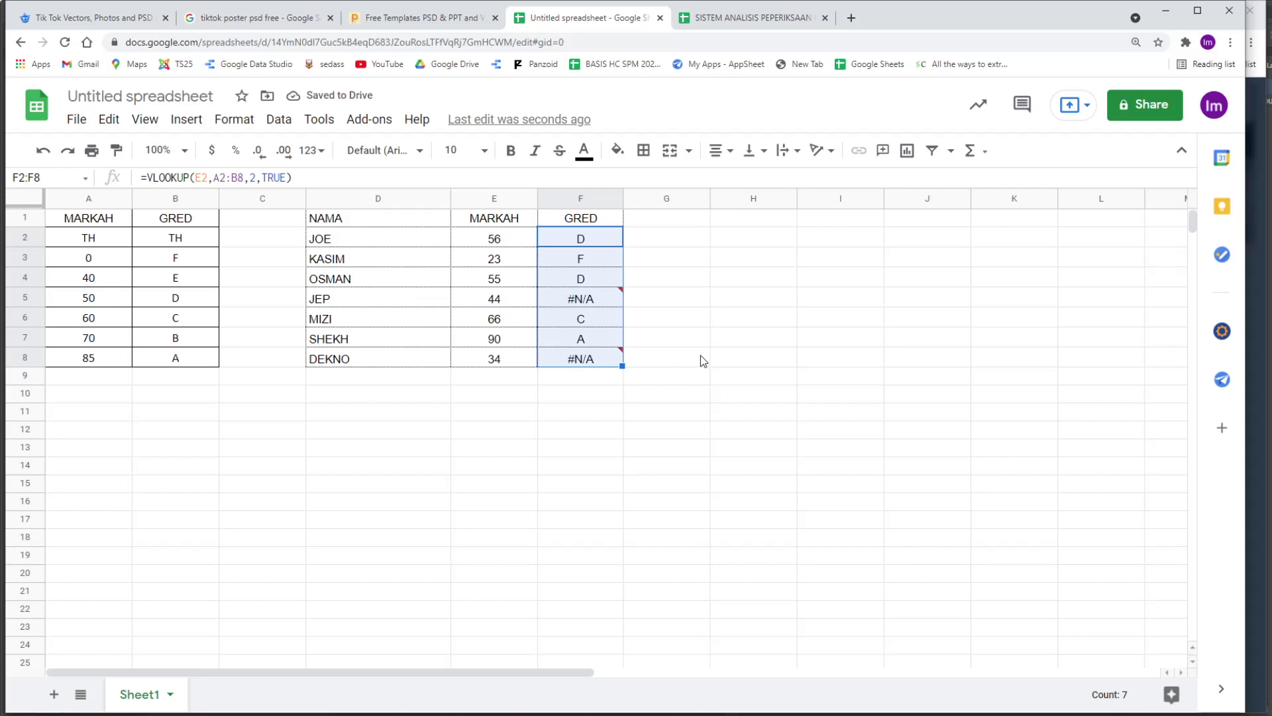
click(599, 240)
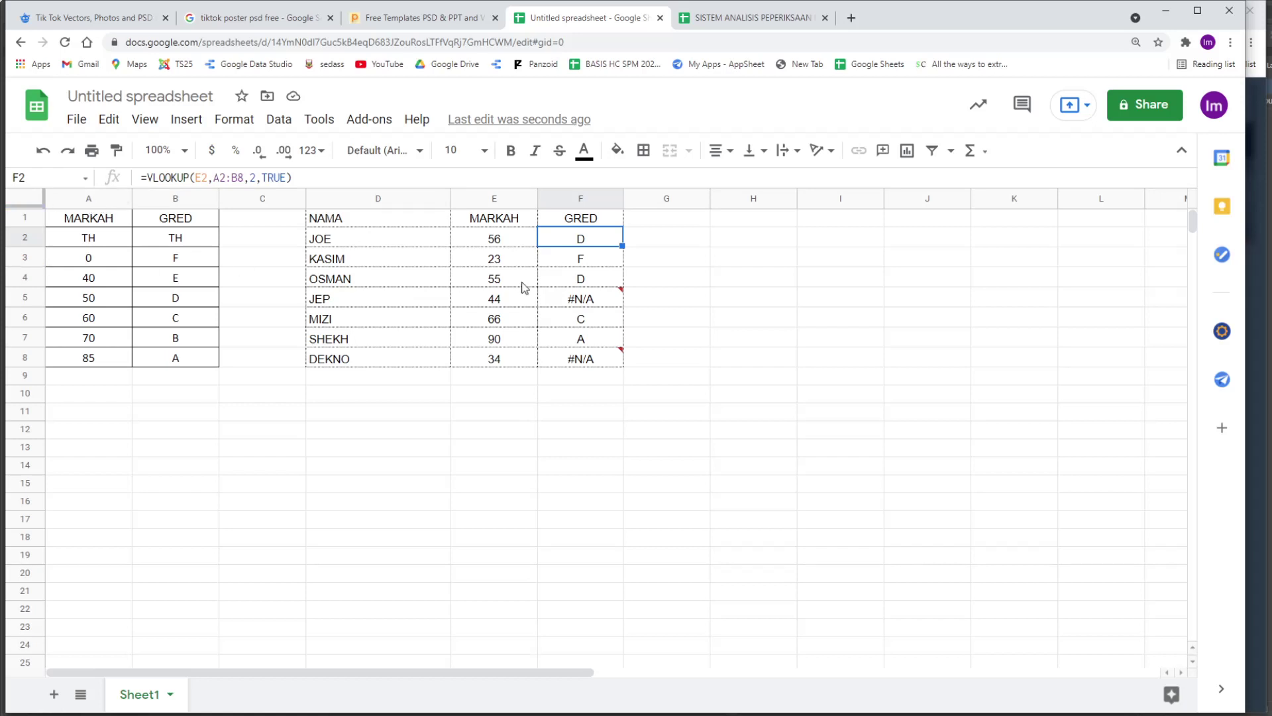
double_click(609, 240)
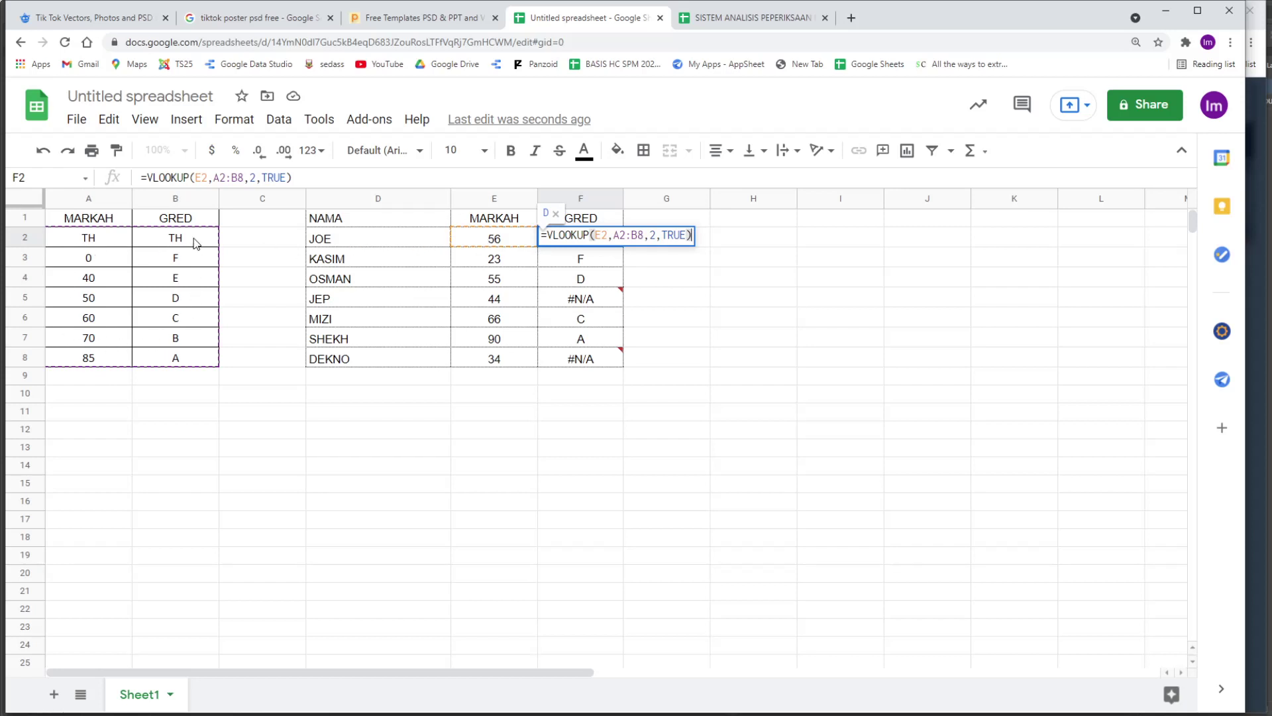
click(586, 259)
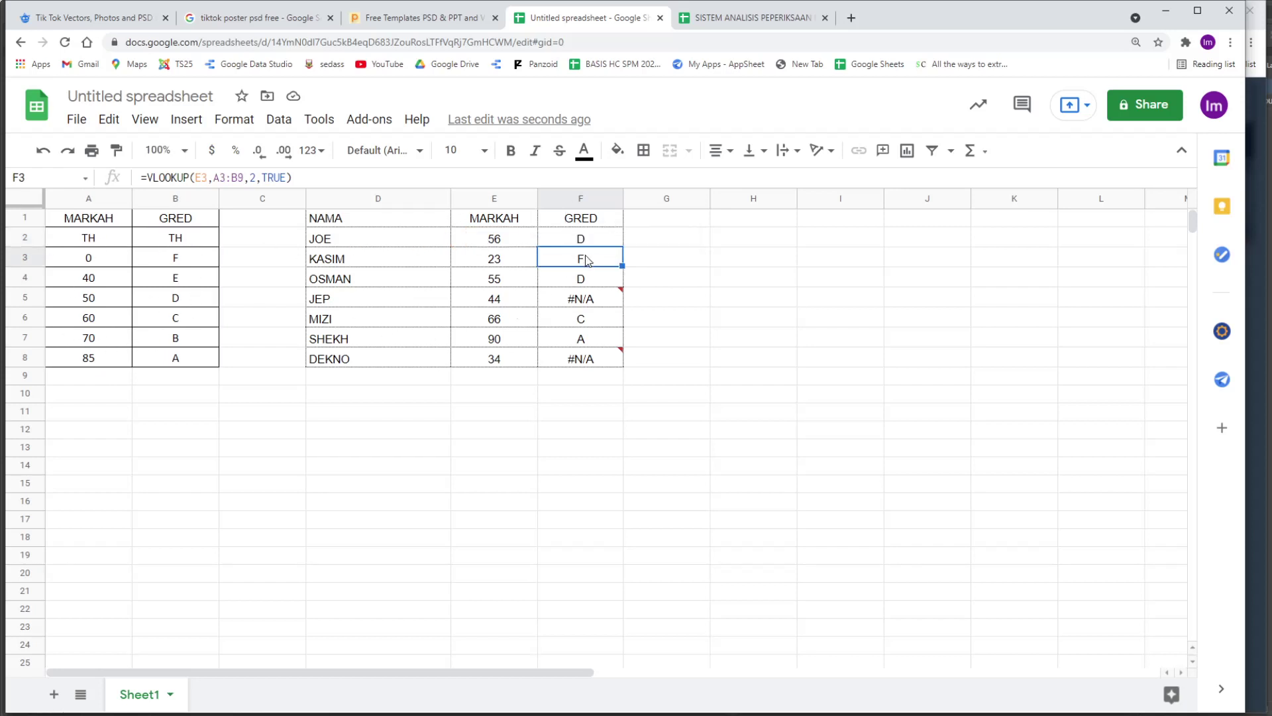
double_click(587, 259)
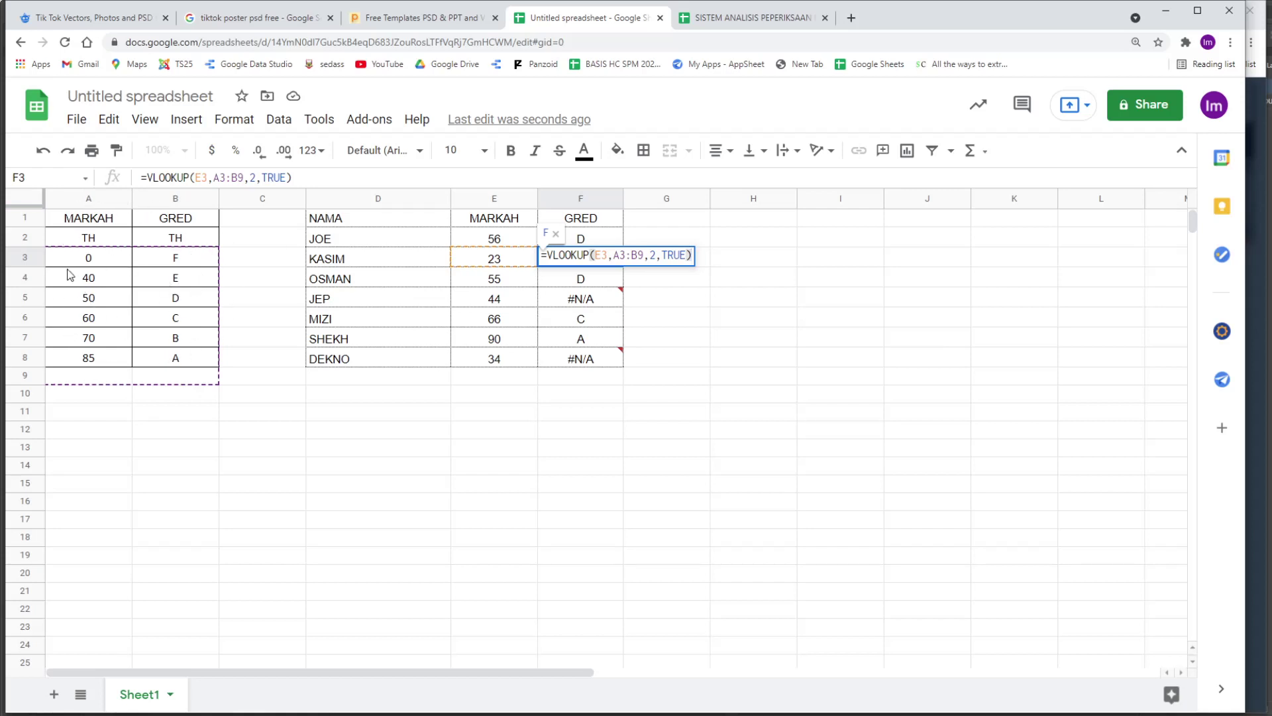
click(607, 254)
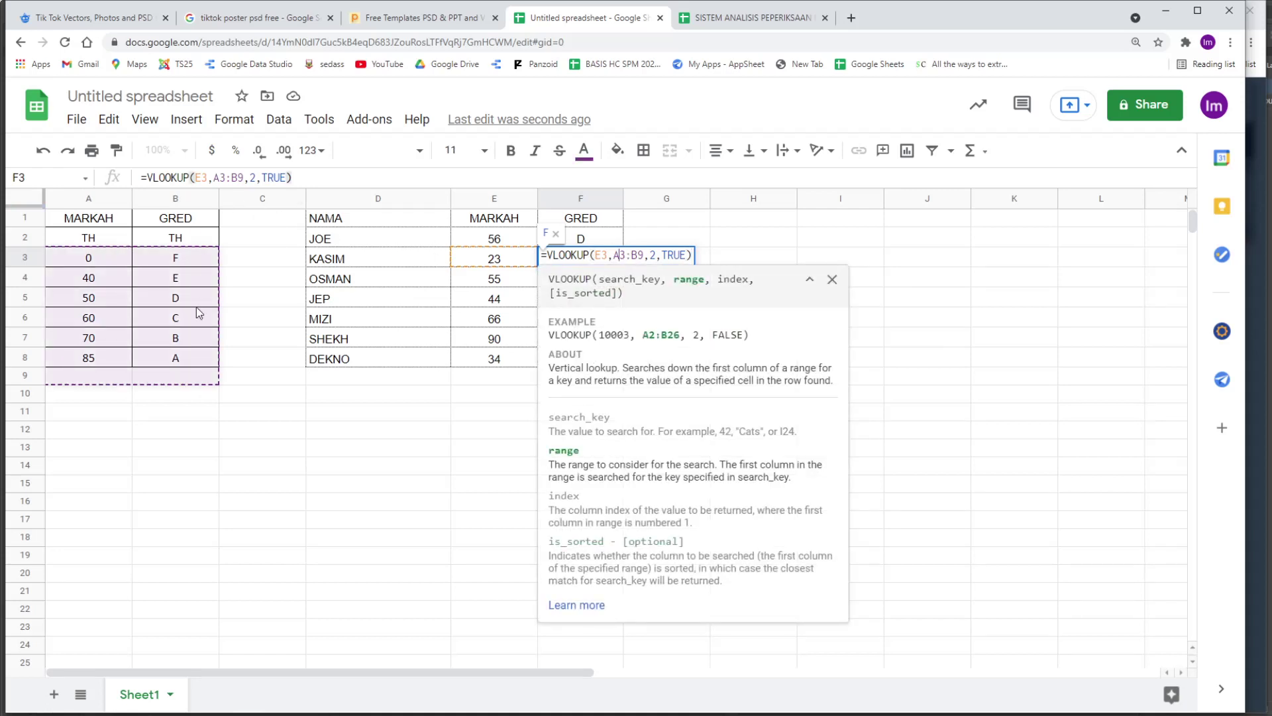
key(Escape)
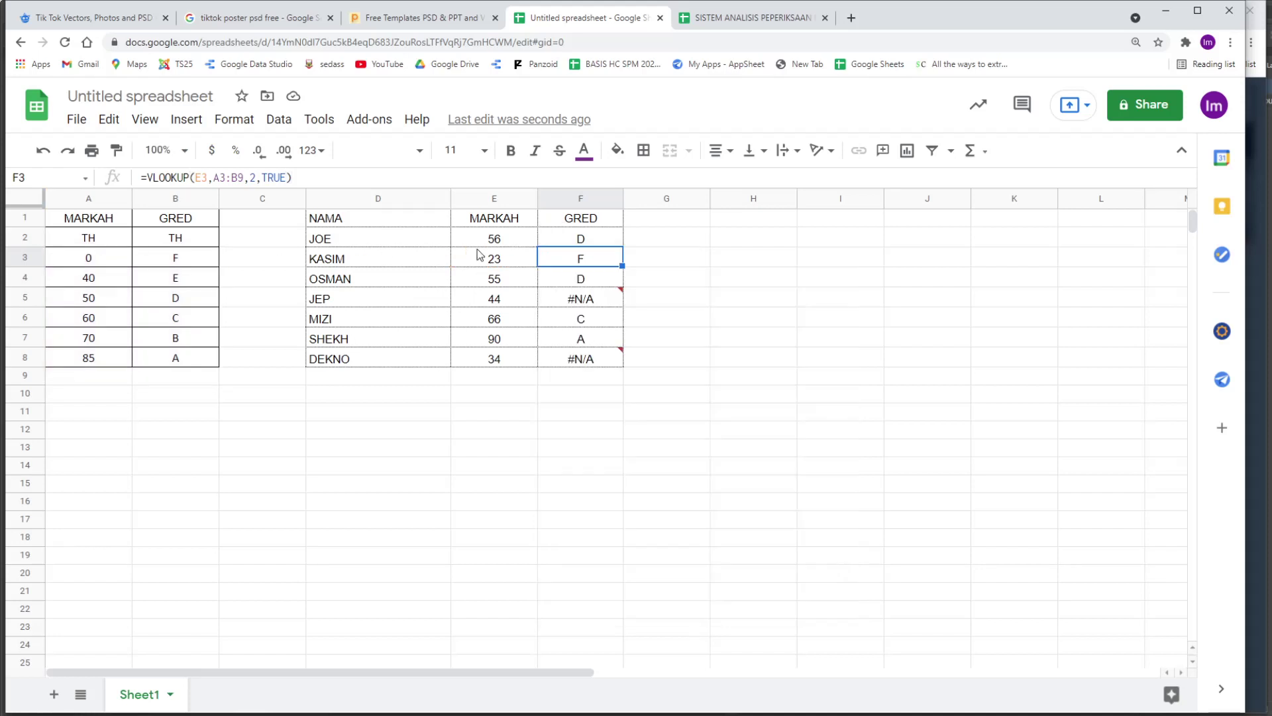
key(Up)
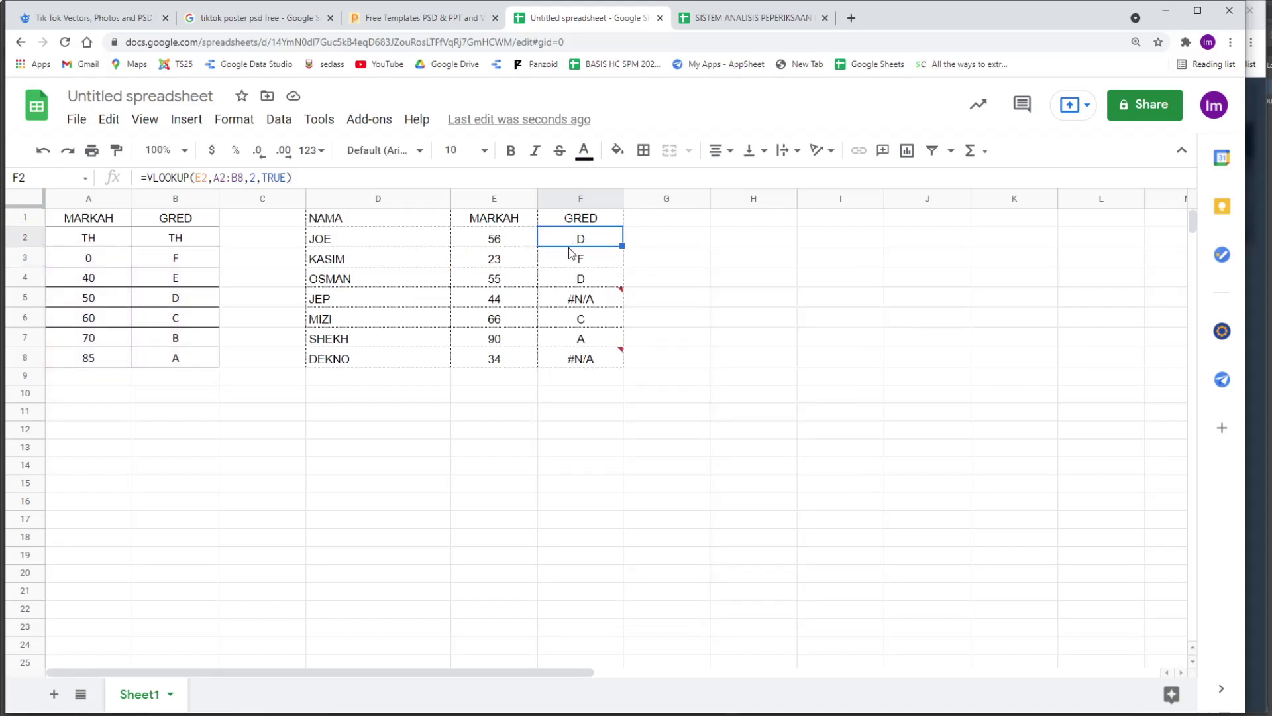
Change F2's lookup range to $A2:$B8 so the table columns are locked.
click(584, 258)
click(595, 245)
click(215, 178)
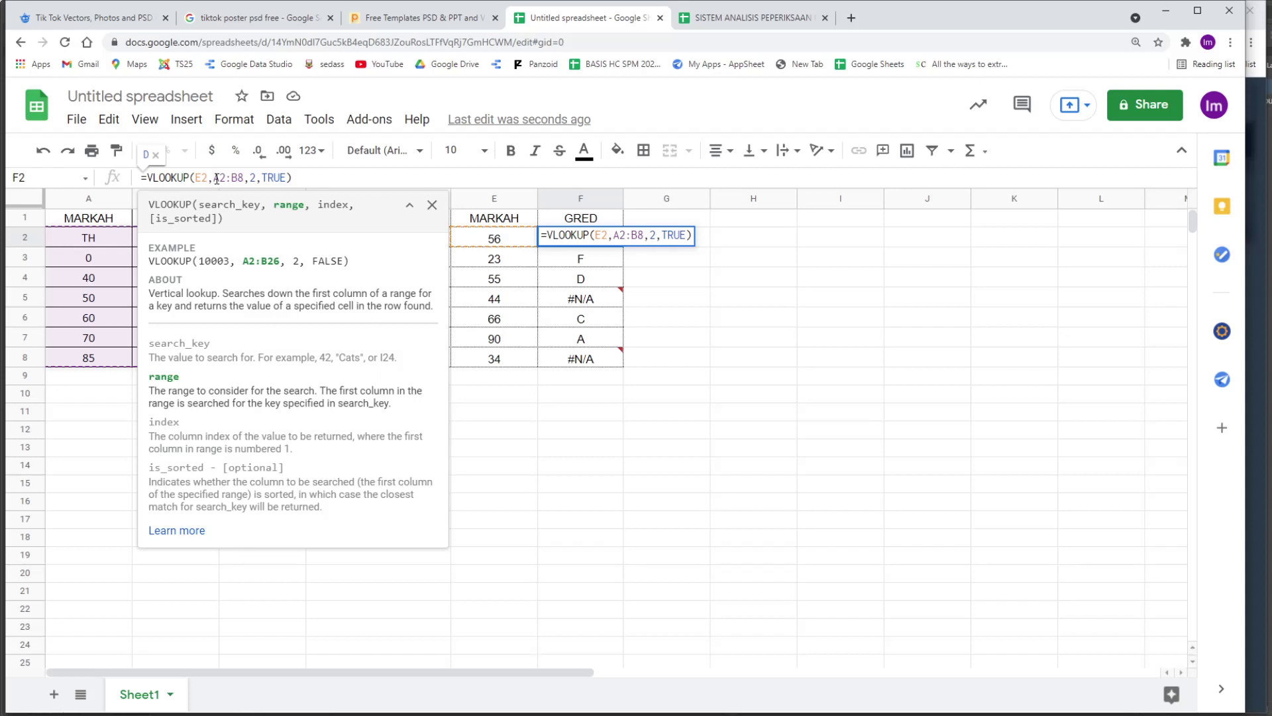
text($)
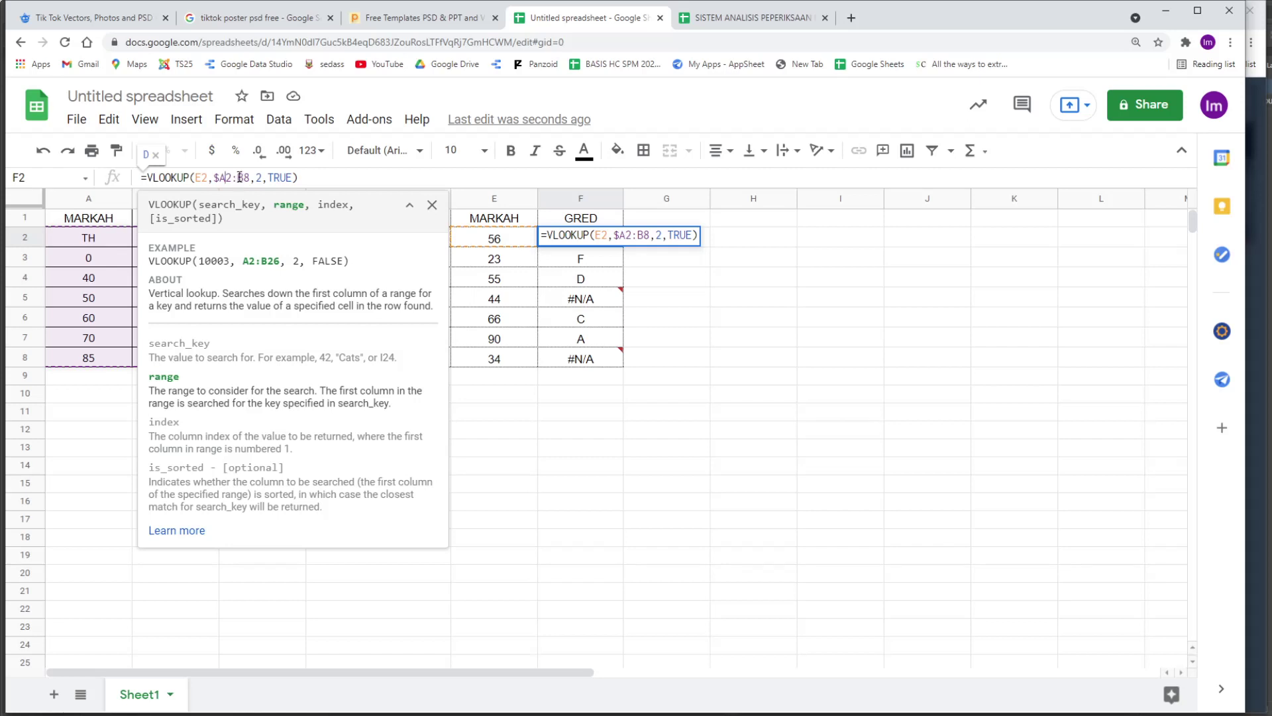
click(241, 177)
text($)
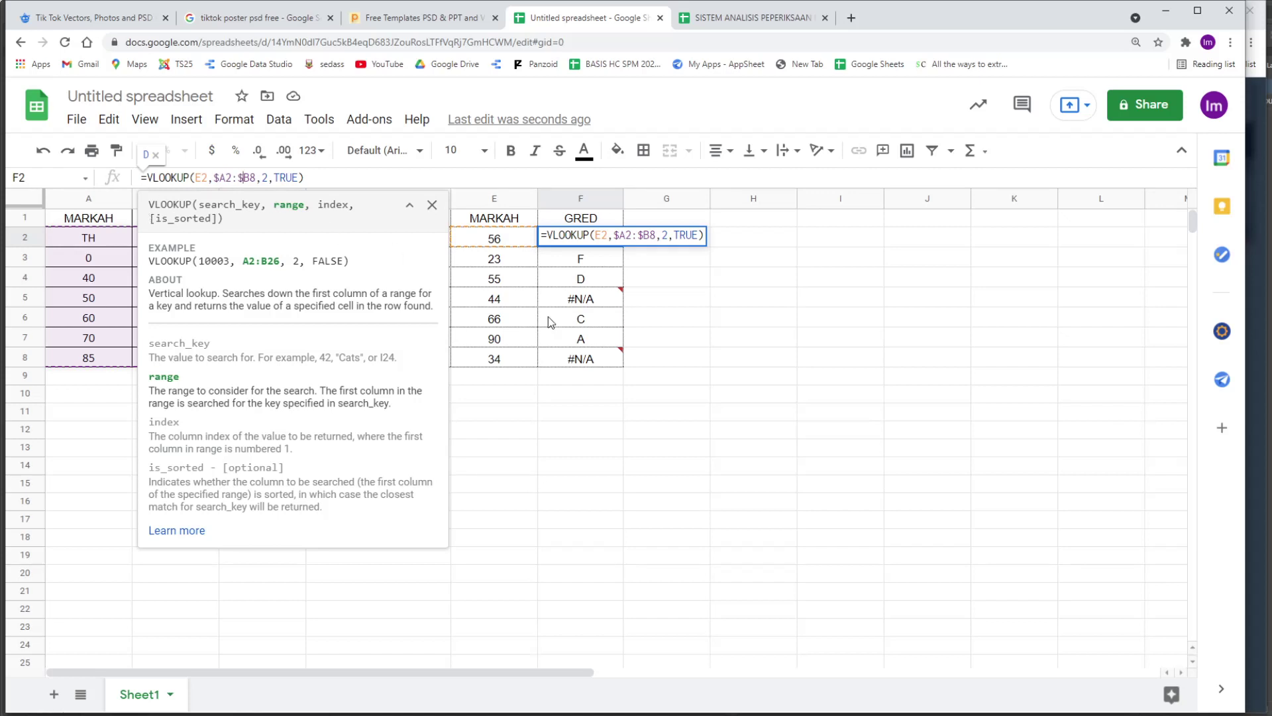
key(Return)
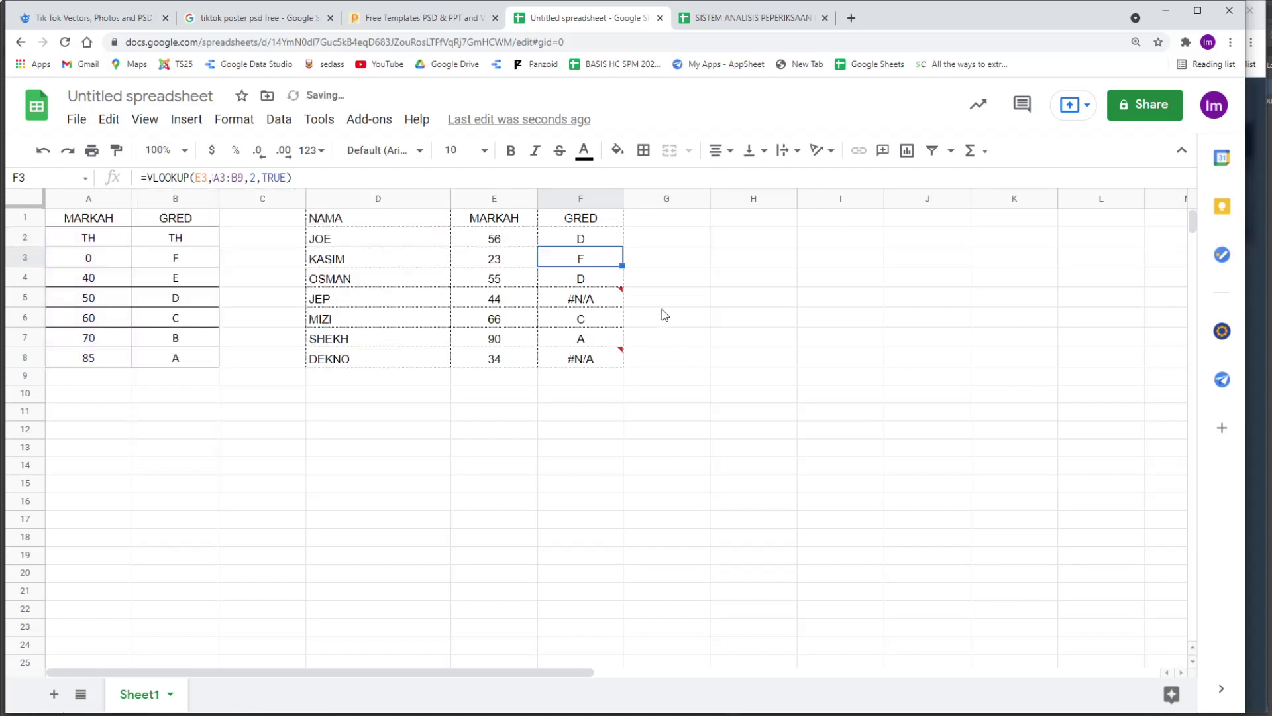
Copy the column-locked formula down to F8 and compare the F2 and F3 formulas.
drag(627, 246, 613, 358)
click(618, 245)
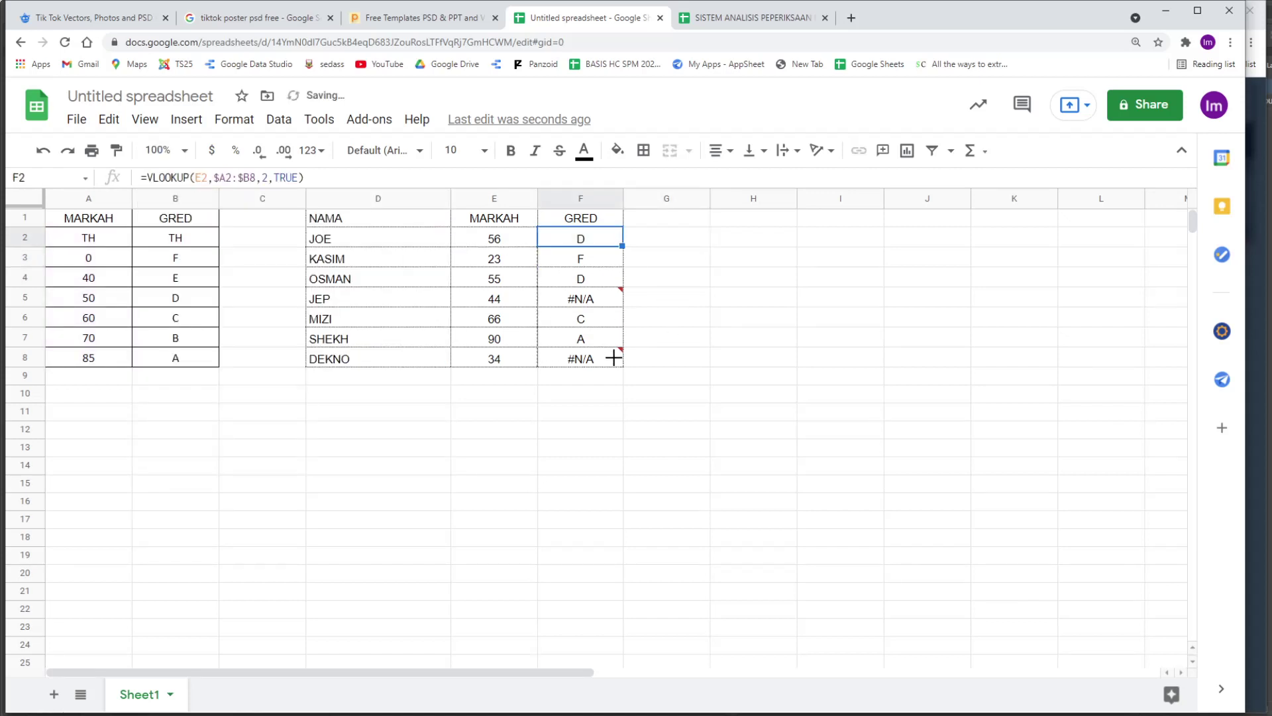
click(613, 243)
click(227, 178)
key(Return)
click(214, 178)
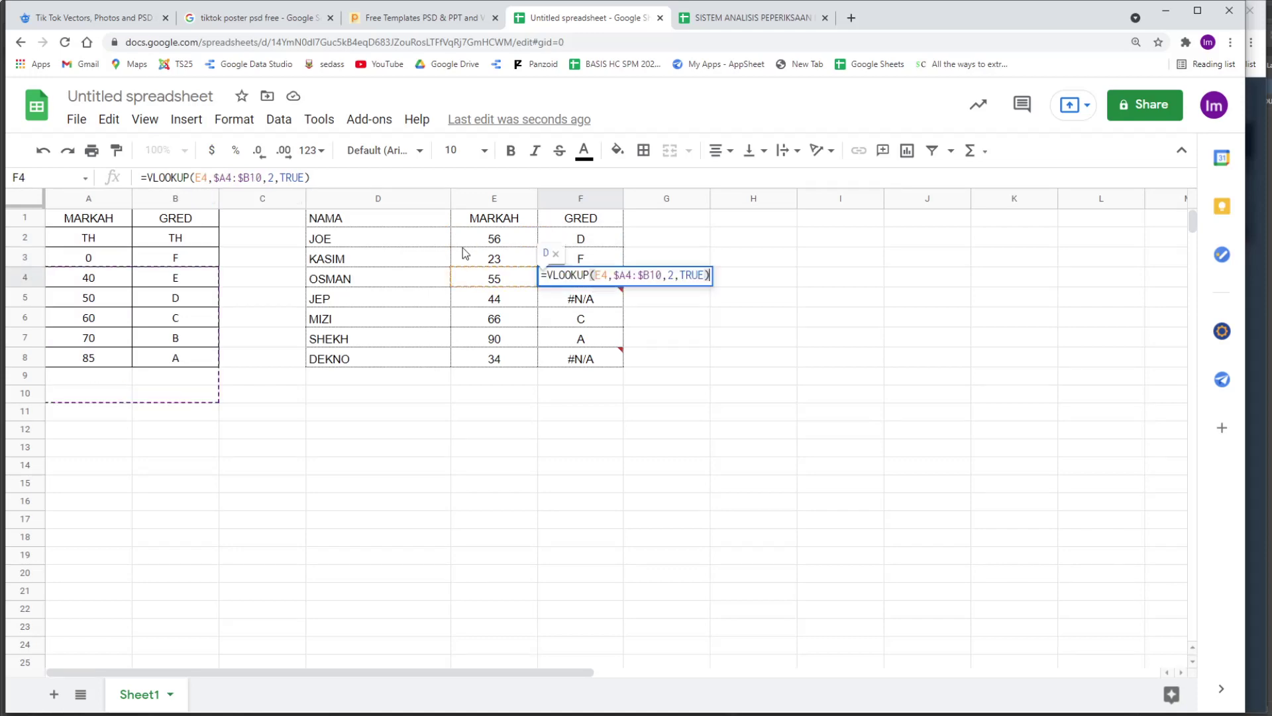
click(598, 242)
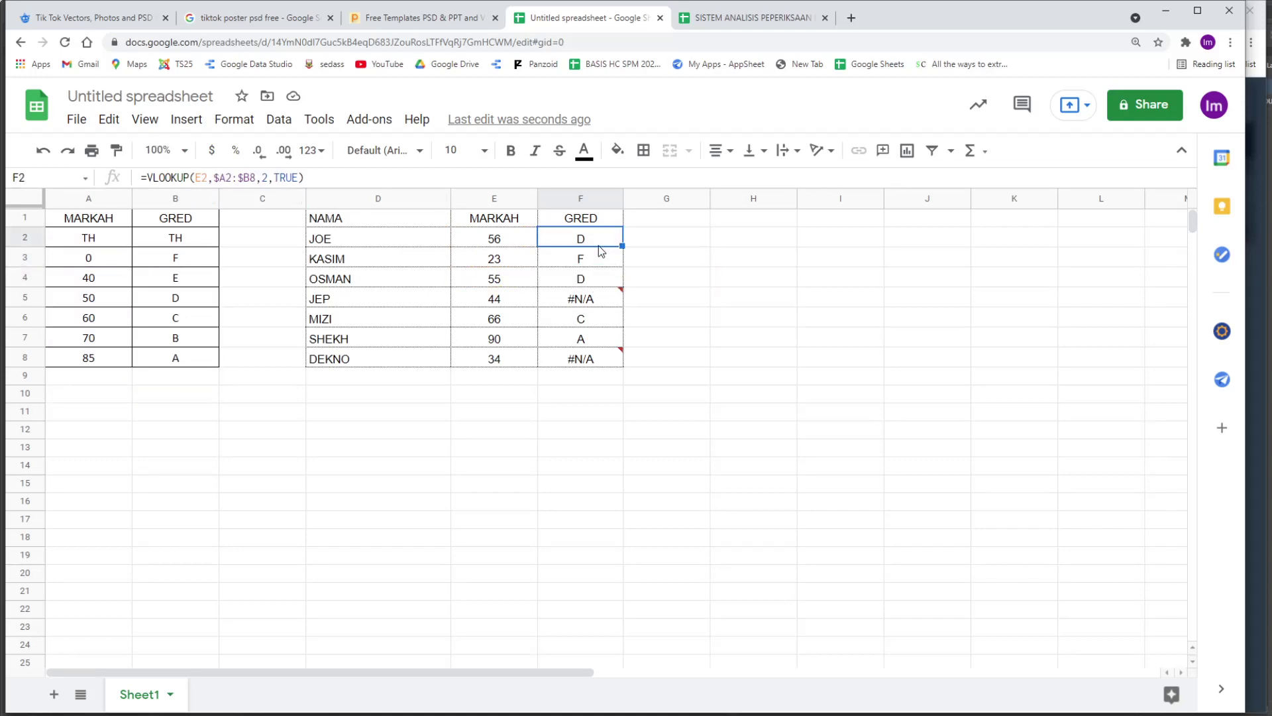
Edit F2's lookup range to the fully absolute $A$2:$B$8.
click(238, 176)
key(super)
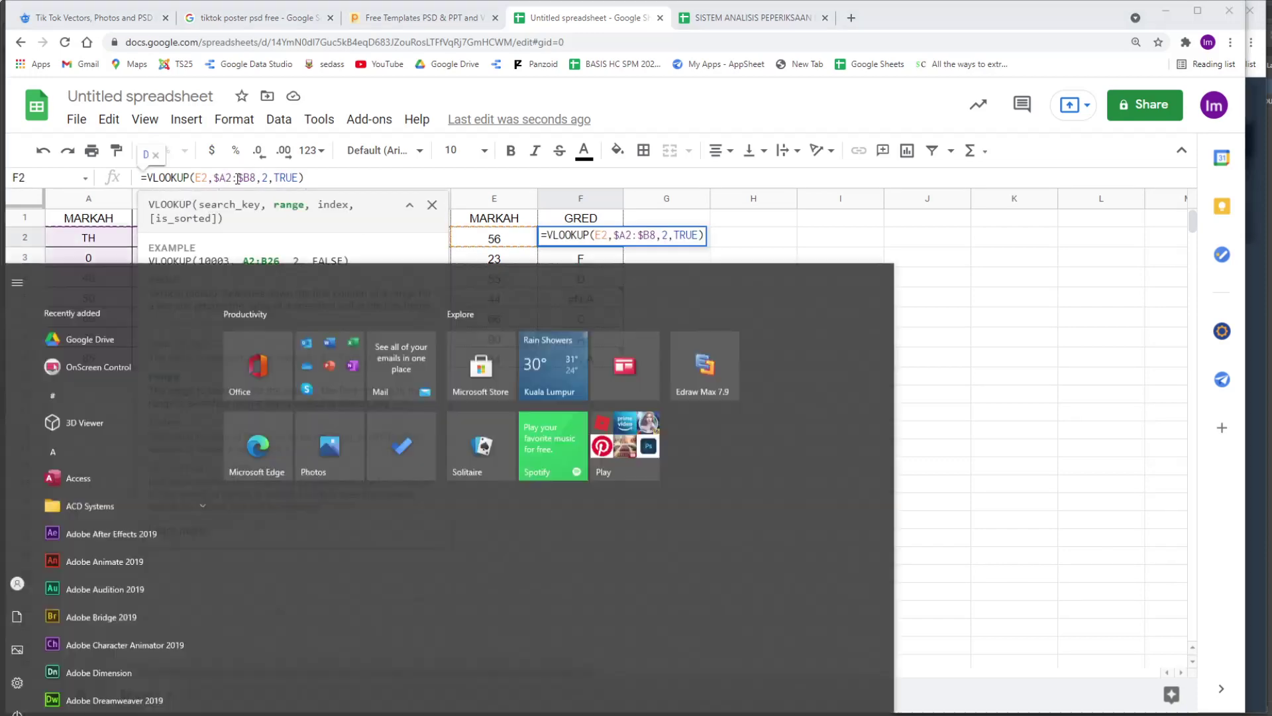
key(super)
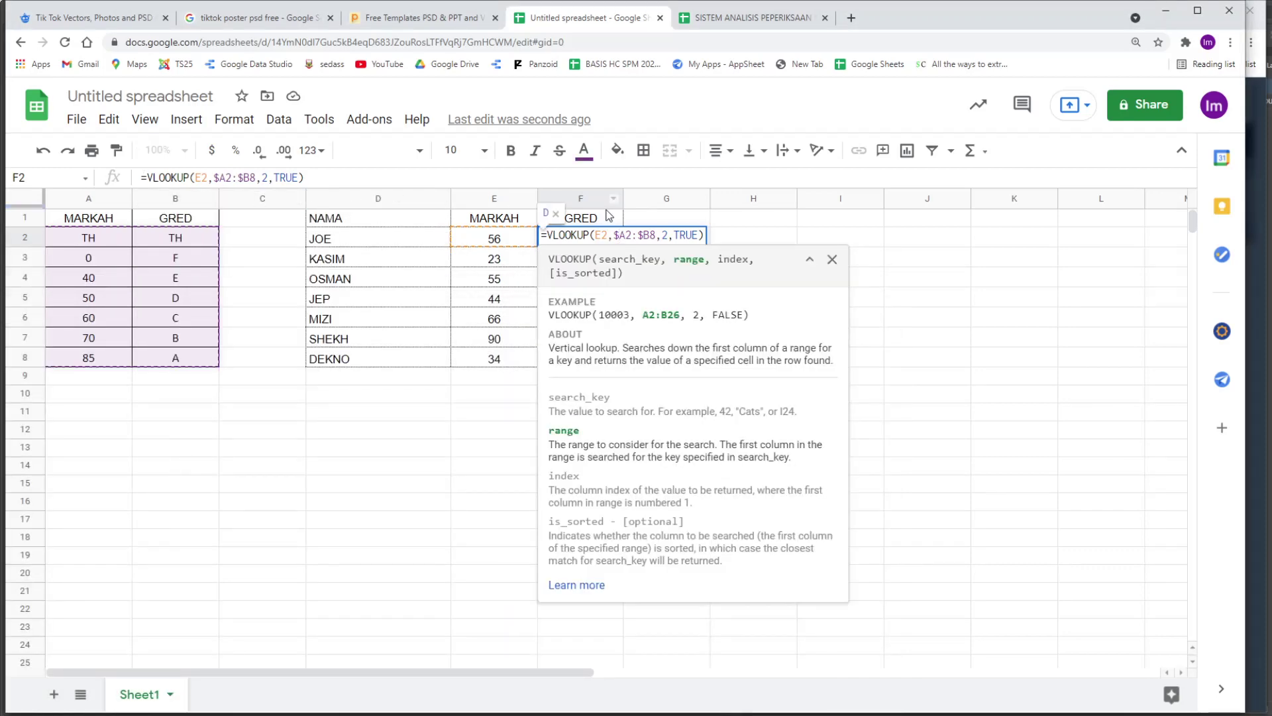
click(223, 178)
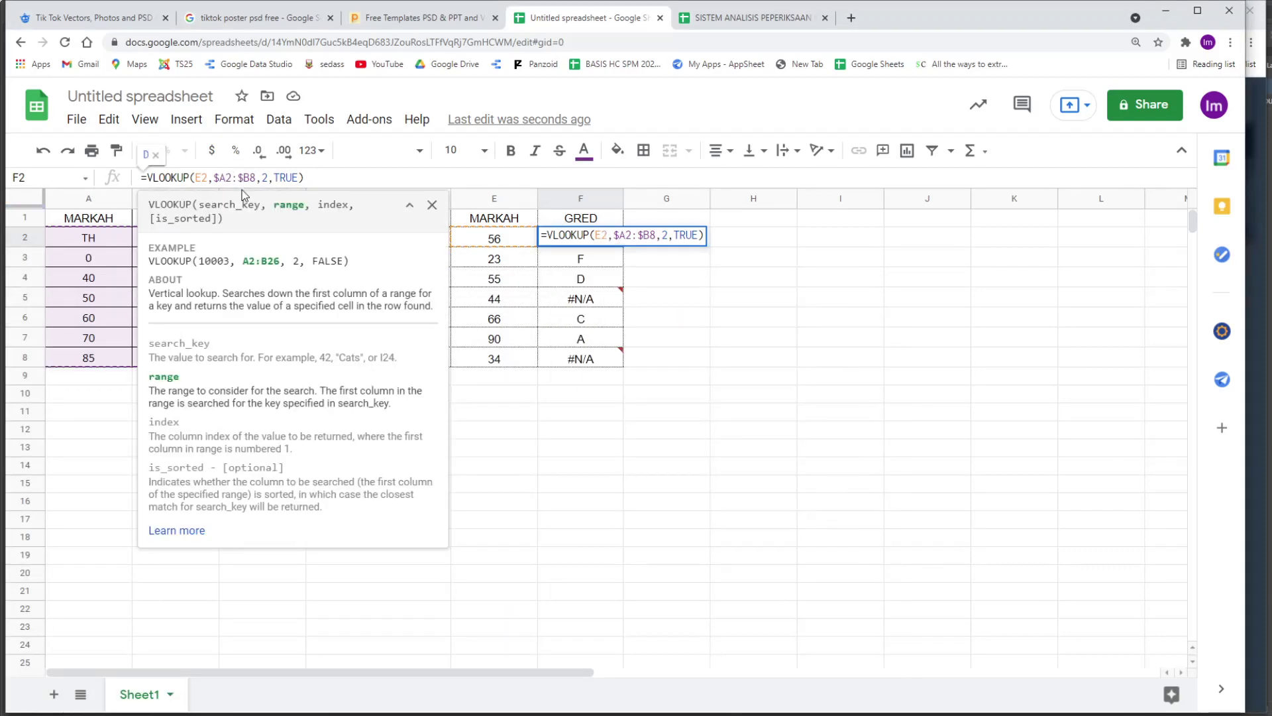
text($)
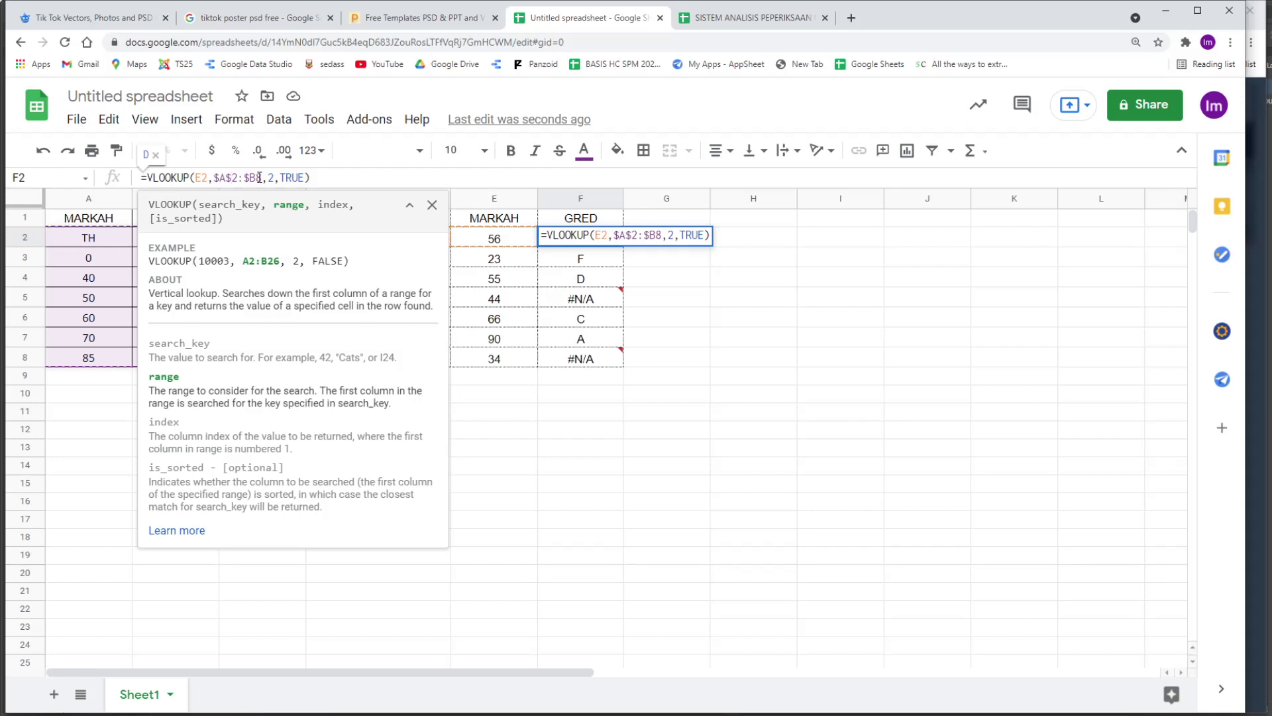
click(259, 177)
text($)
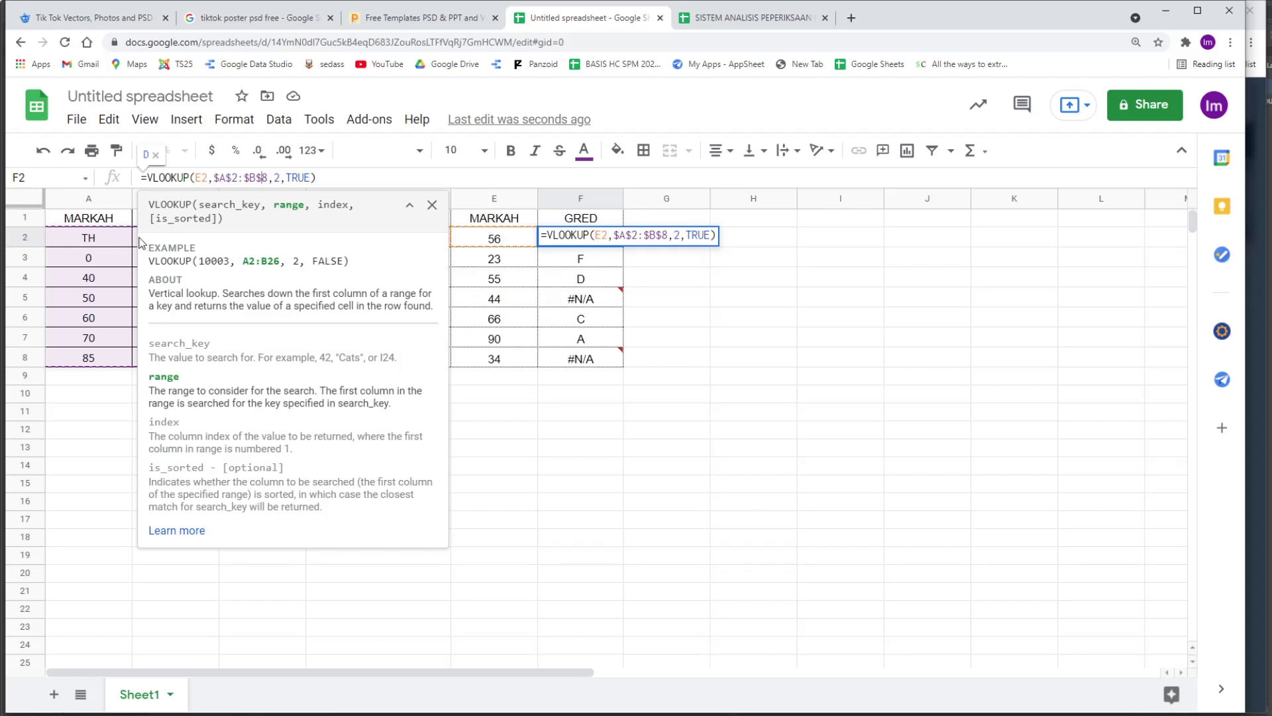
key(Return)
click(569, 236)
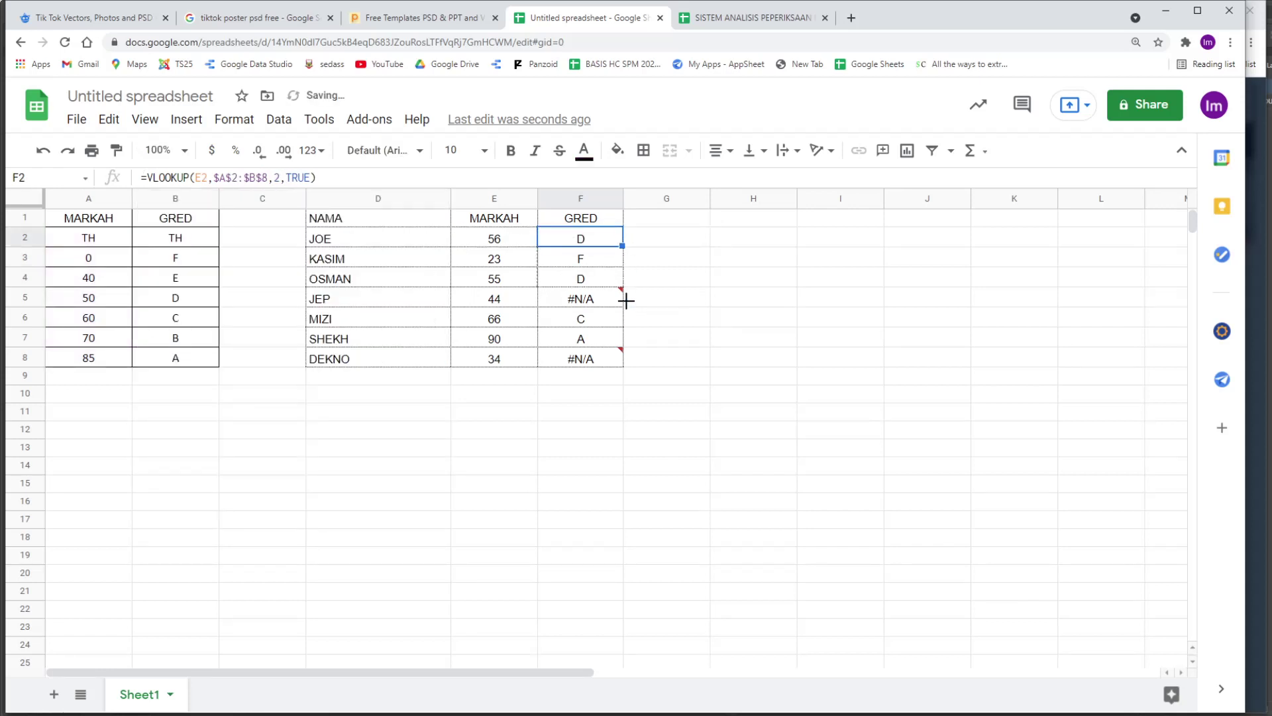
drag(627, 301, 620, 361)
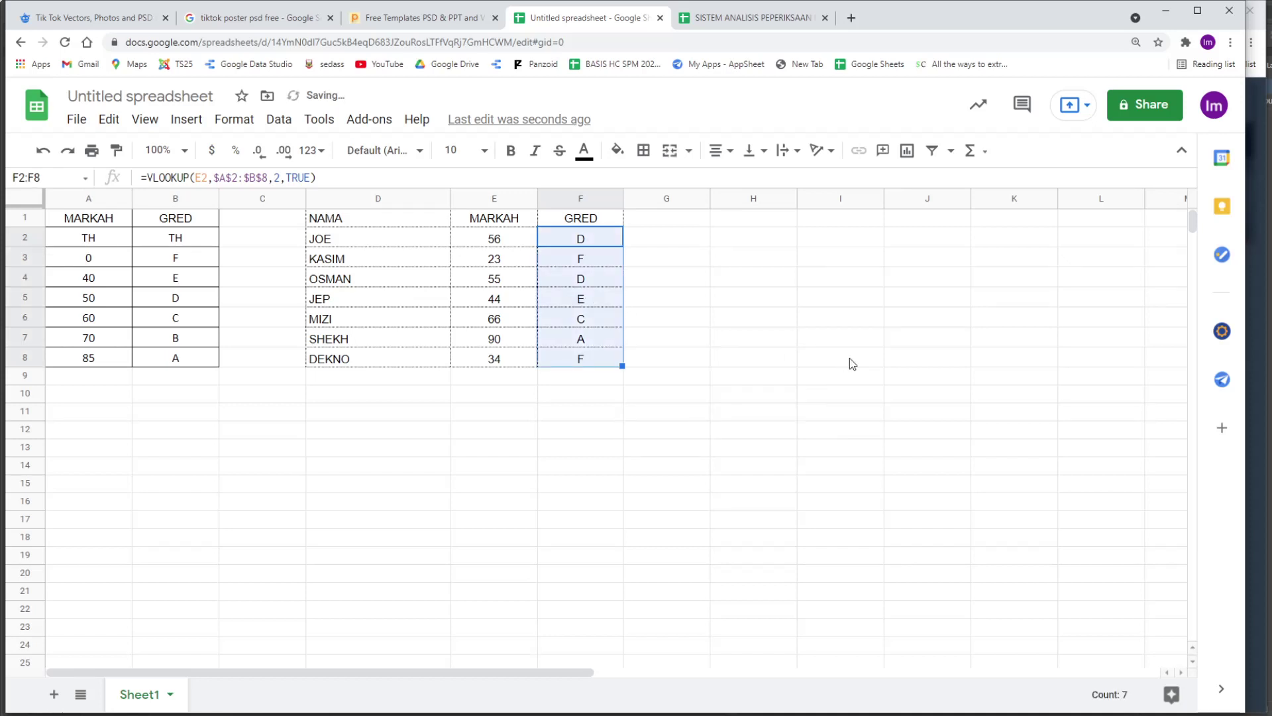
click(600, 242)
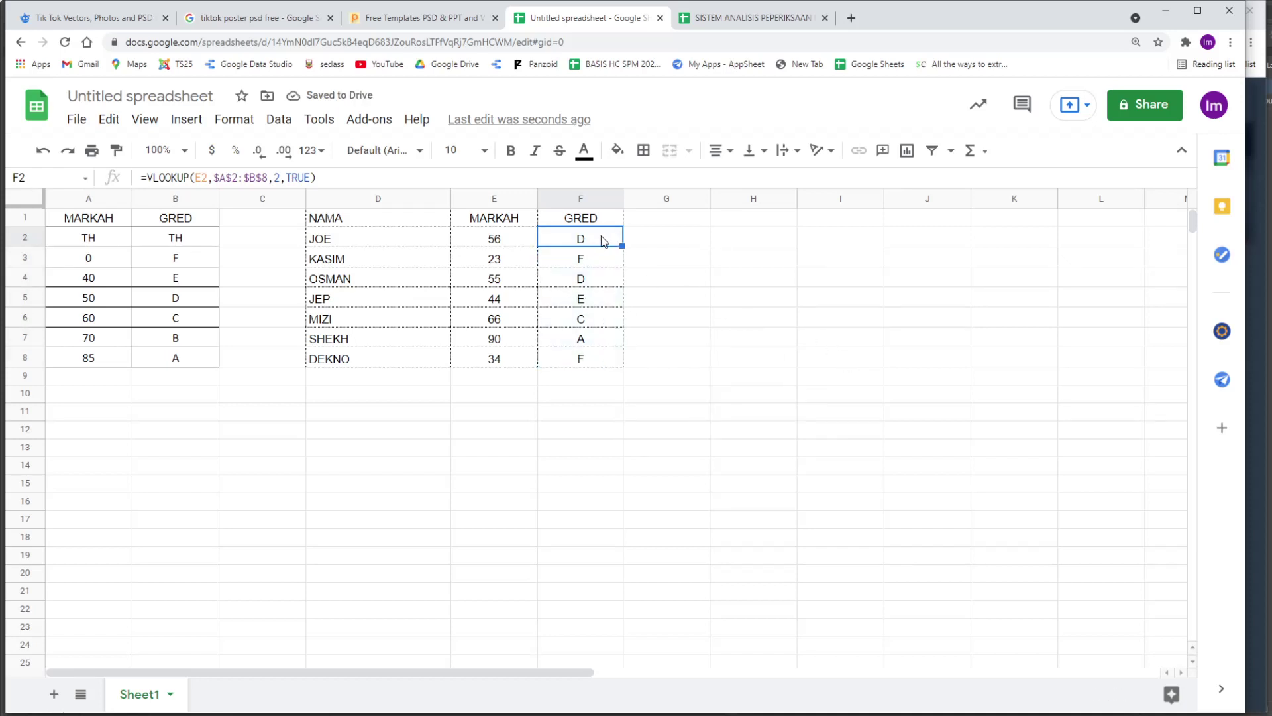
double_click(602, 239)
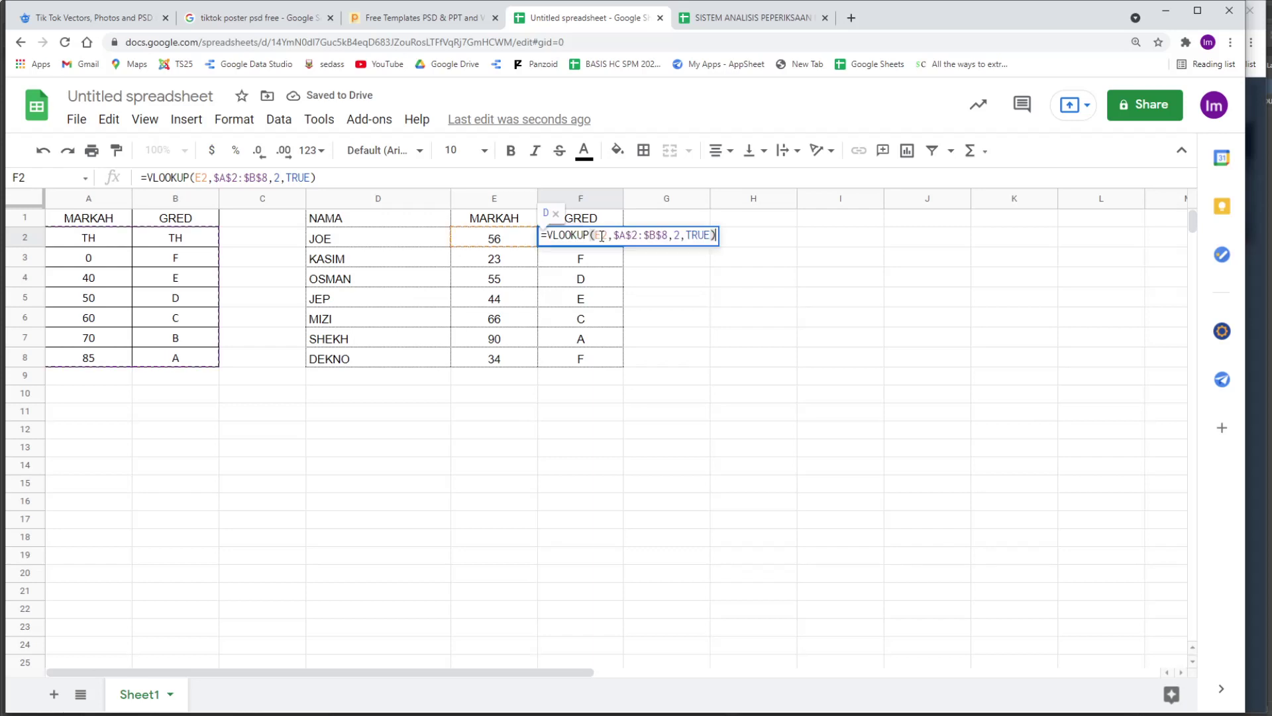
double_click(594, 260)
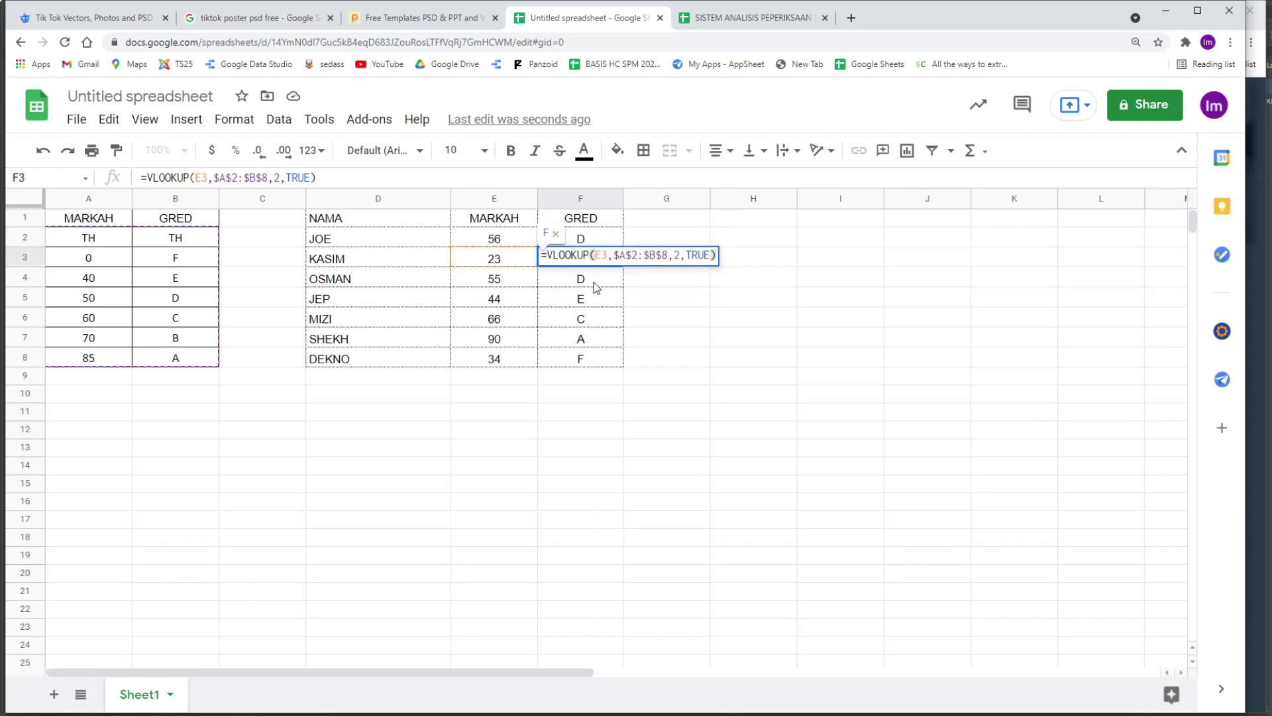
click(595, 285)
double_click(595, 287)
click(590, 298)
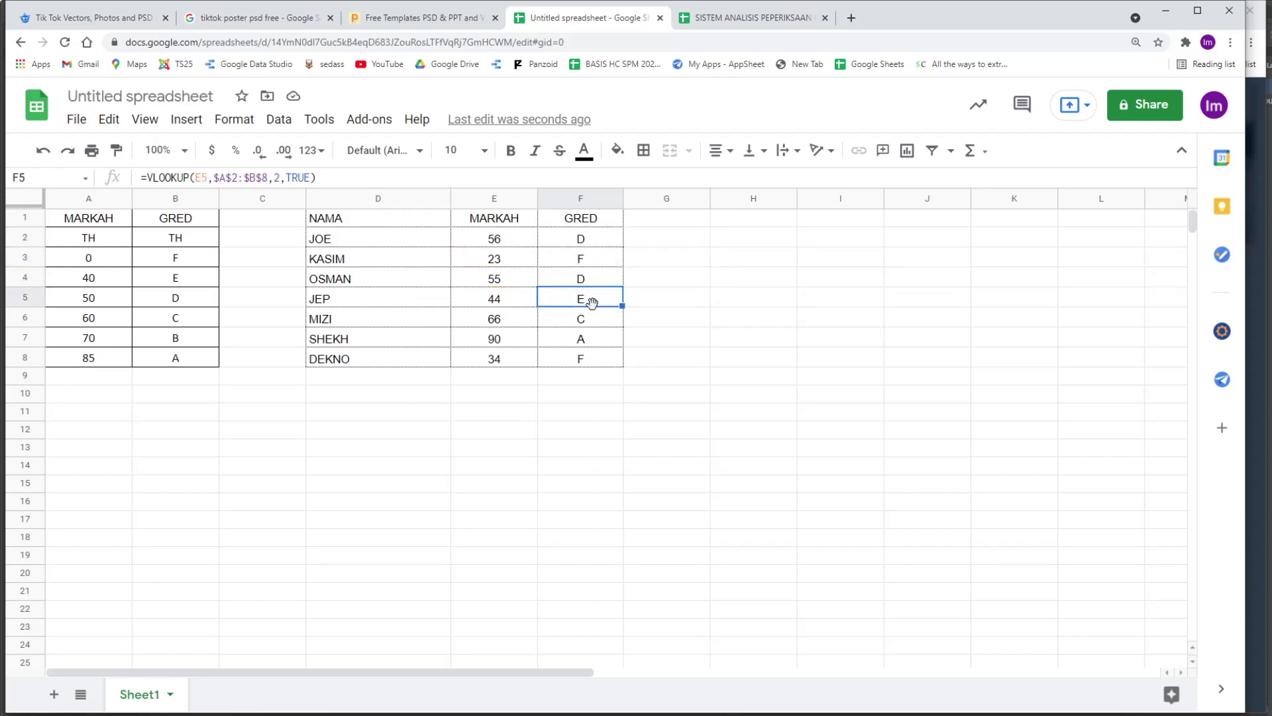
click(594, 282)
double_click(592, 283)
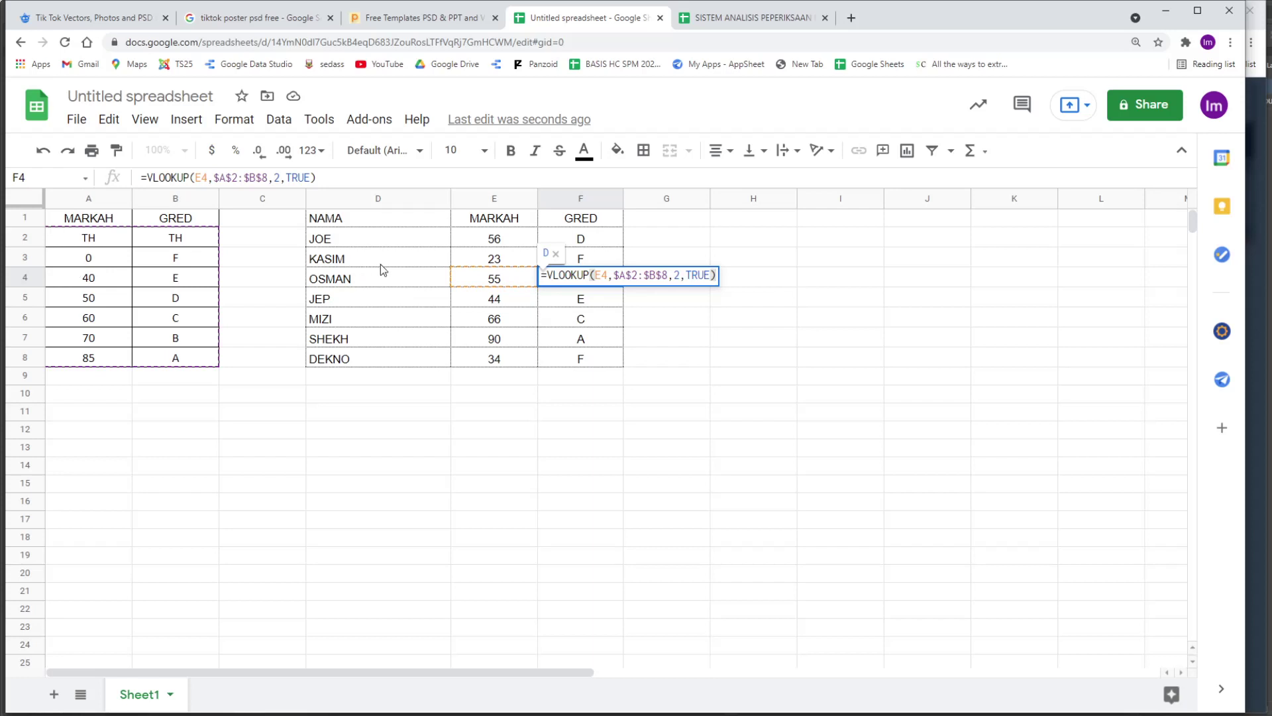
click(617, 243)
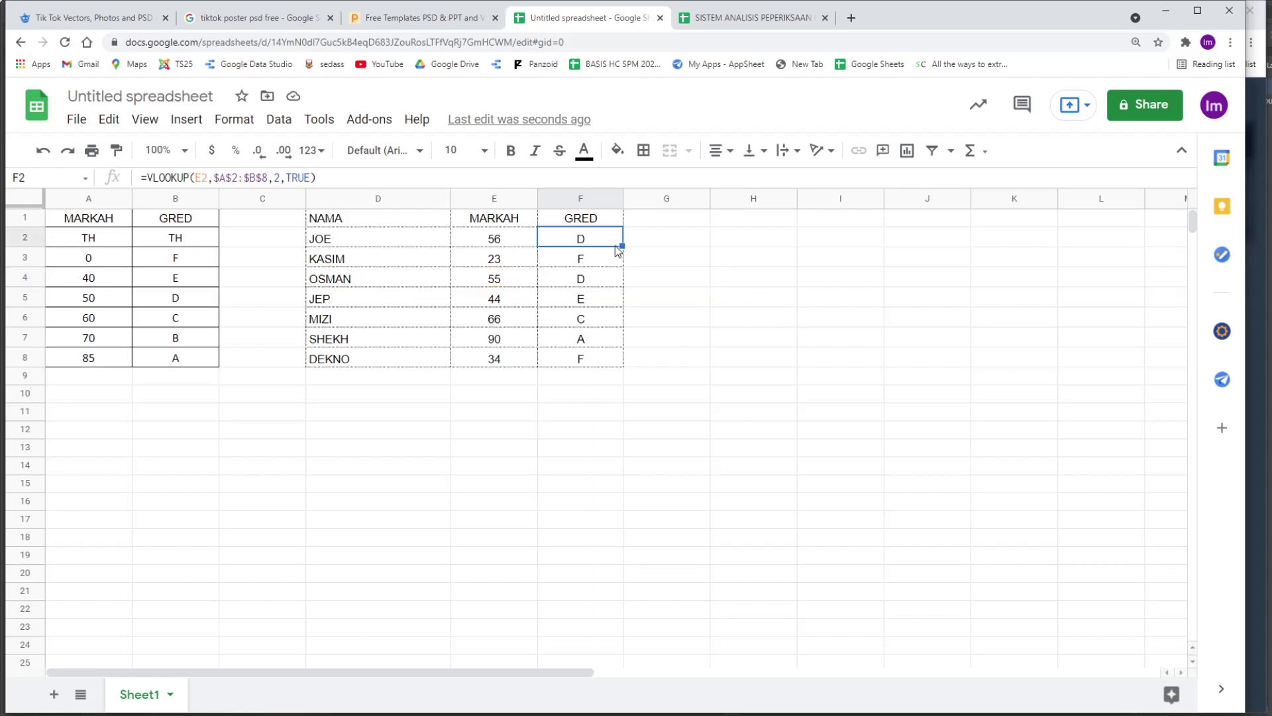
Change the mark reference in F2's formula to the absolute $E$2.
click(196, 177)
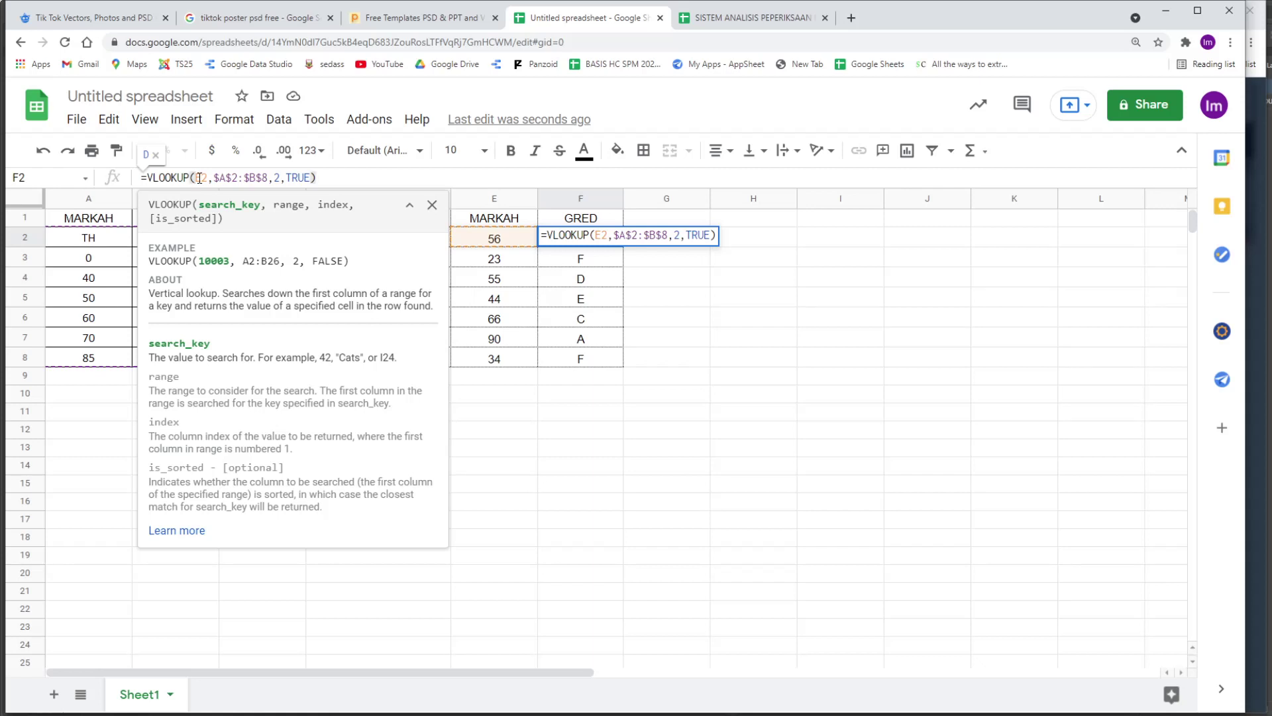
text($)
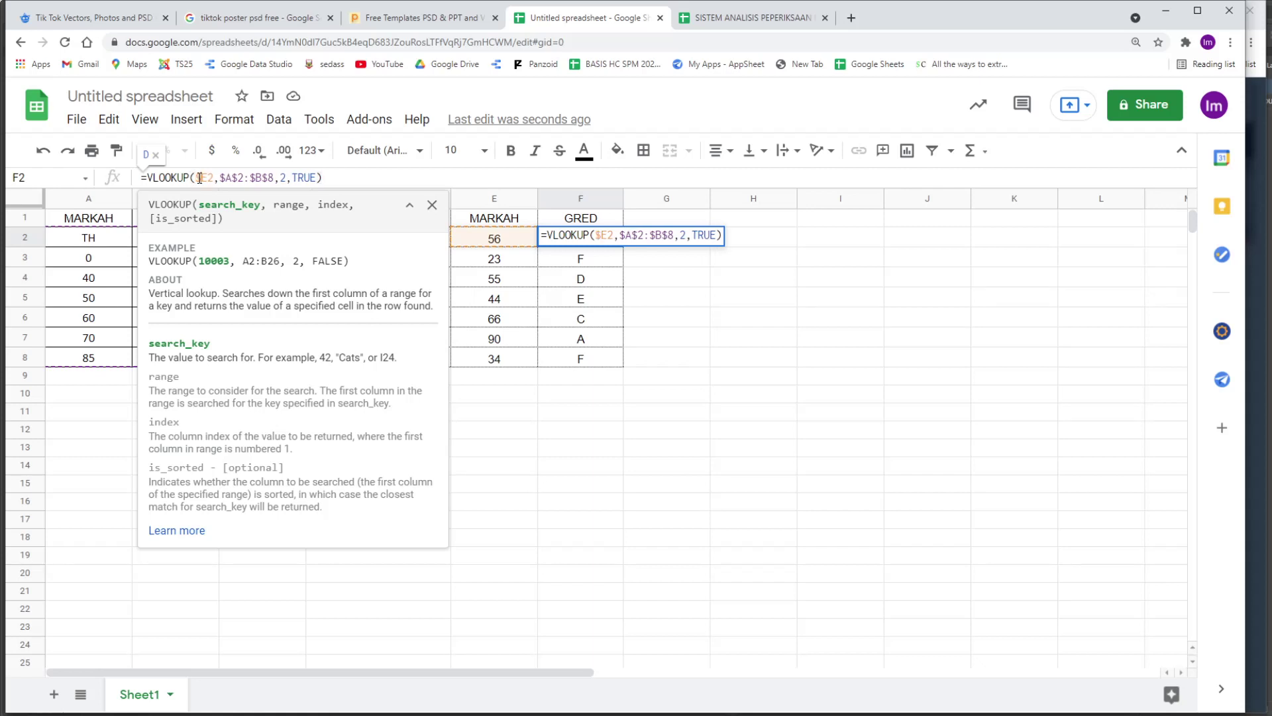
key(BackSpace)
text($)
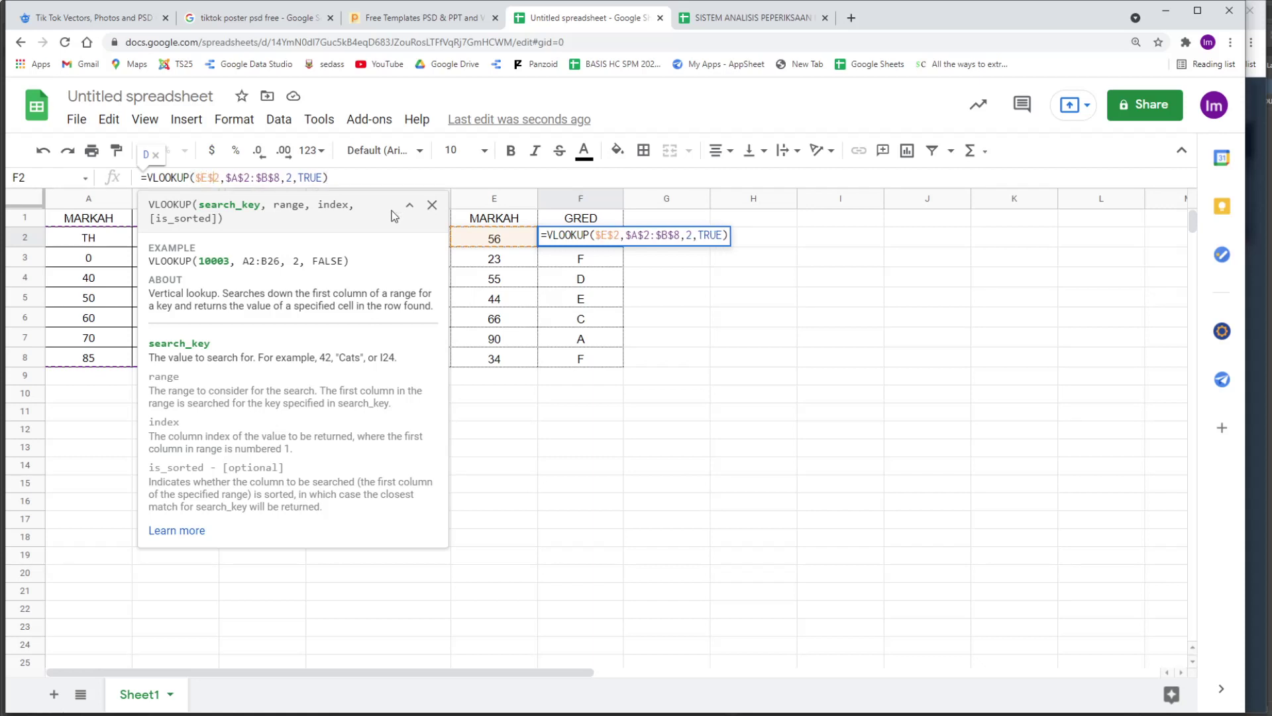
key(Return)
click(574, 234)
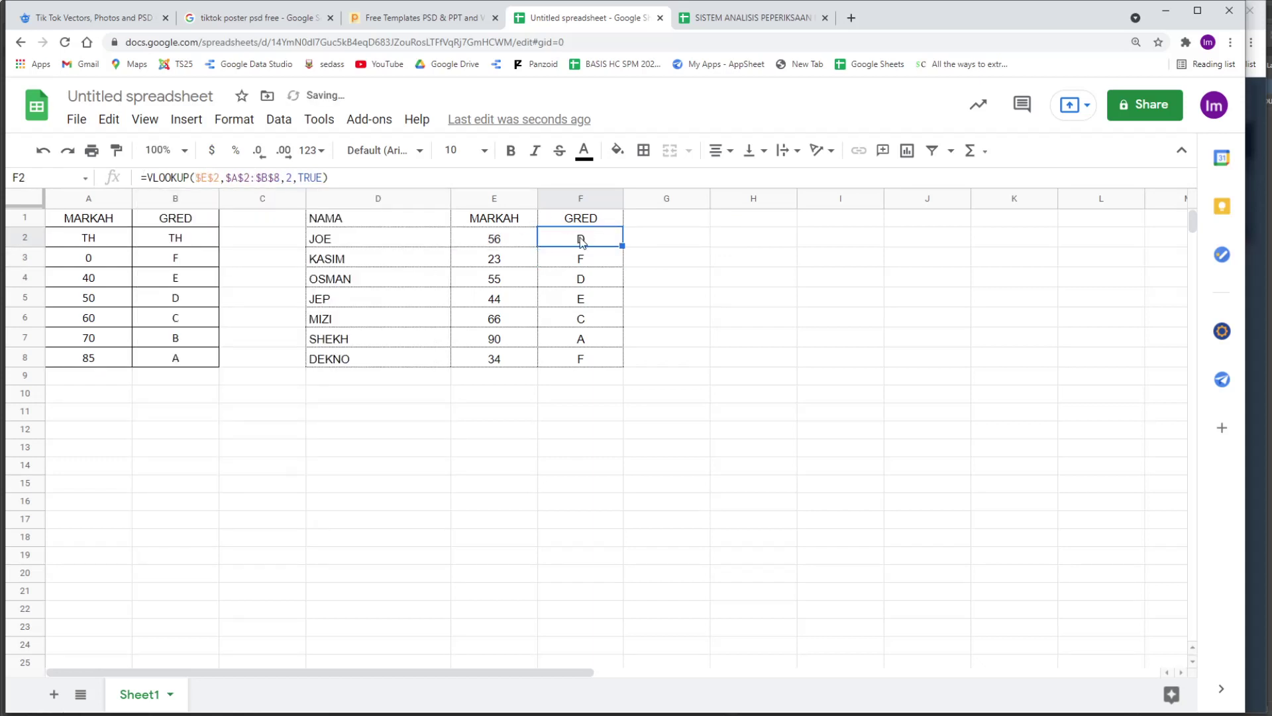
Copy the formula down to F8 and inspect the formulas in F3 through F6.
drag(621, 290, 616, 360)
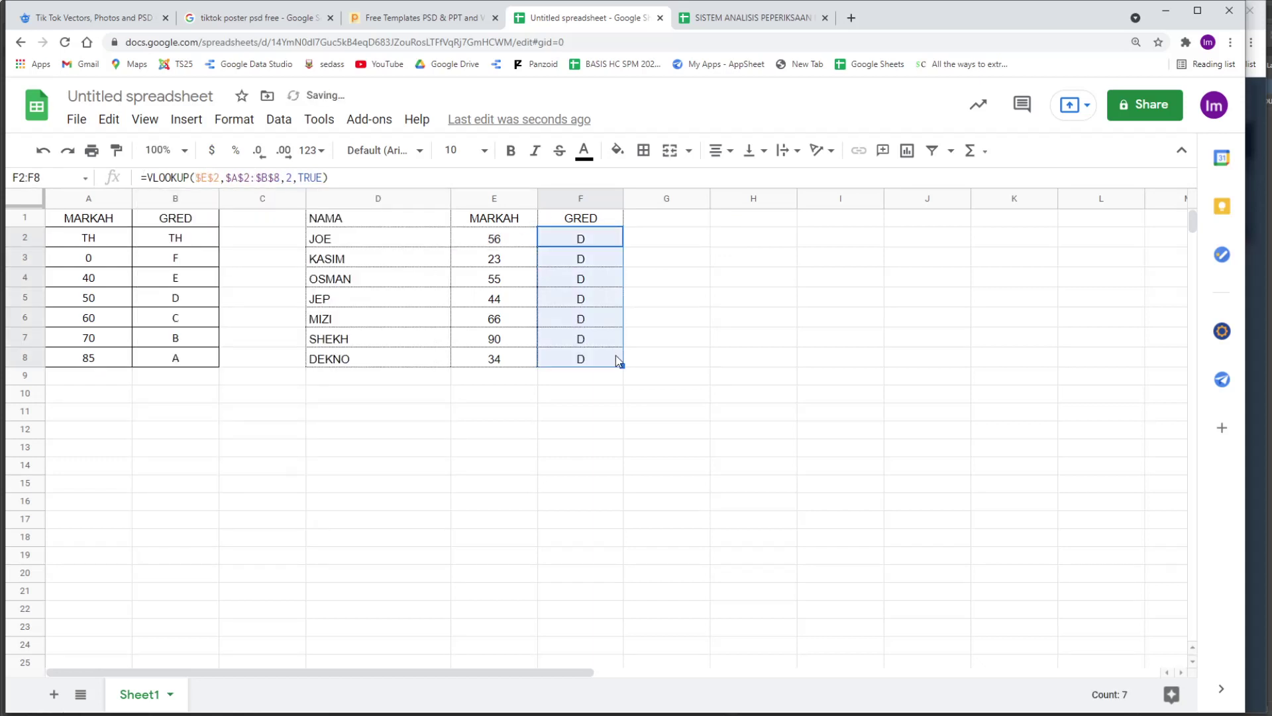
click(603, 261)
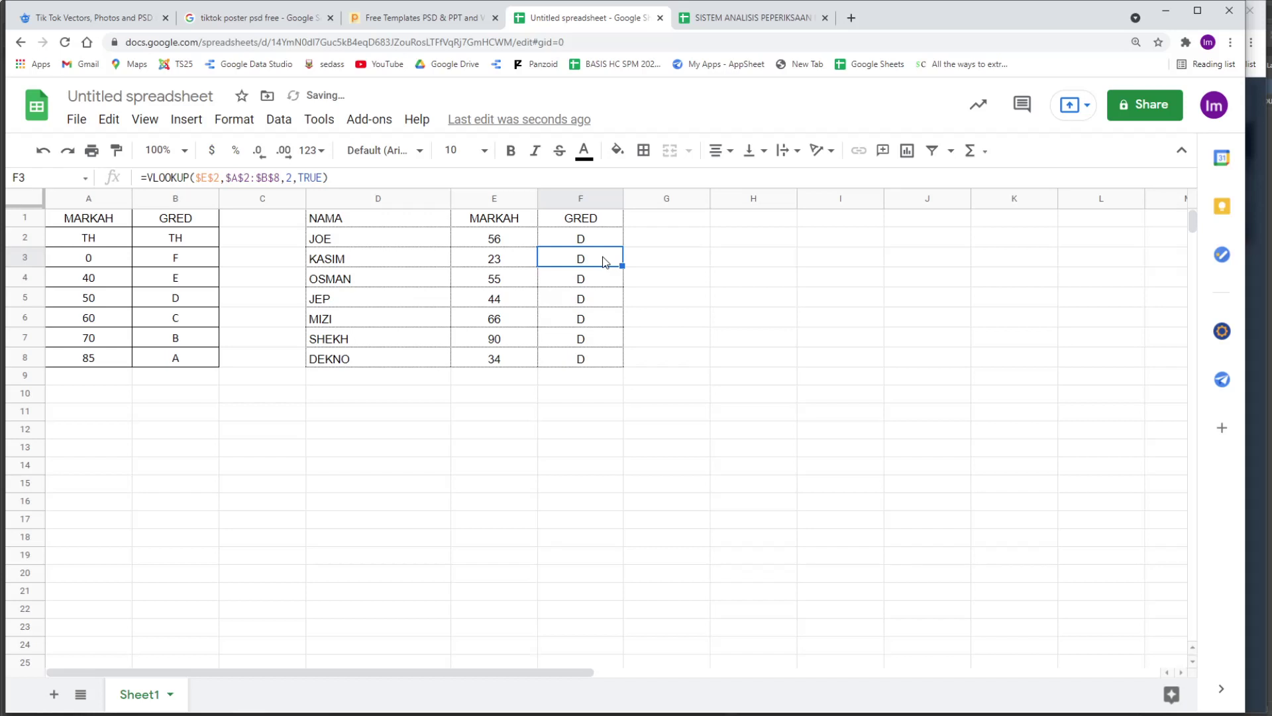
double_click(603, 262)
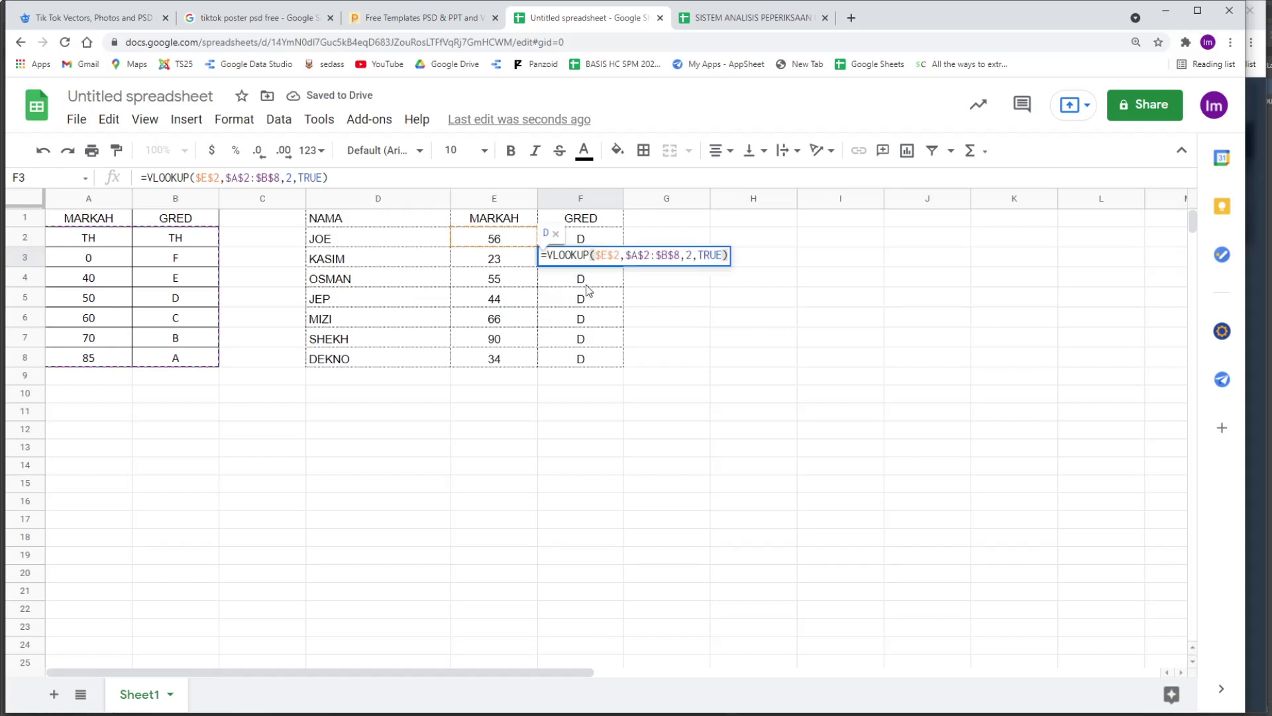
key(Return)
key(Return)
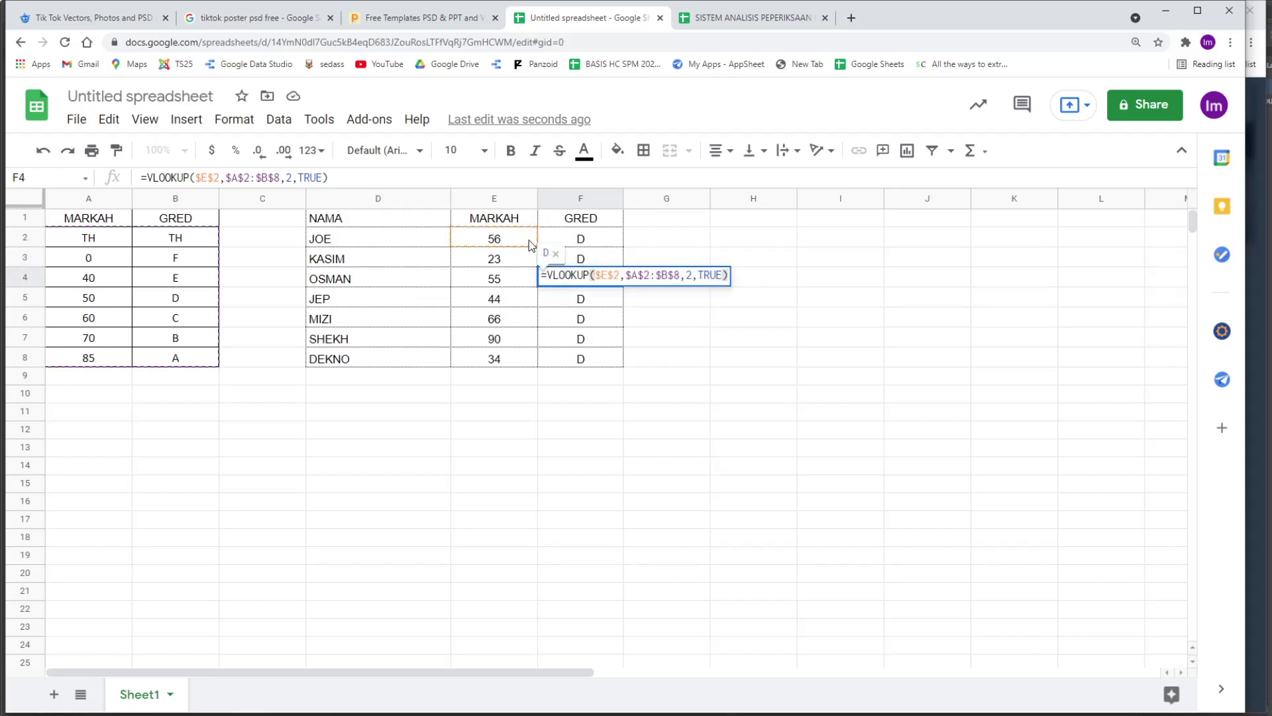
key(Return)
key(Return)
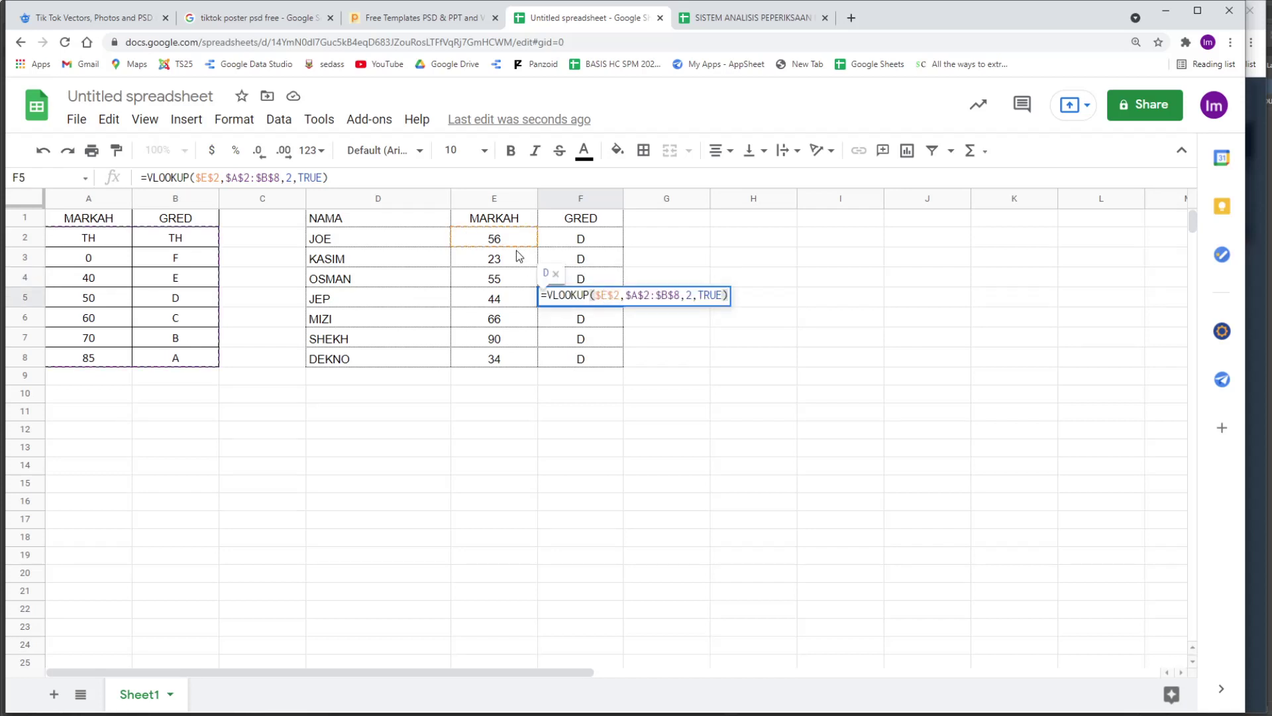
double_click(603, 317)
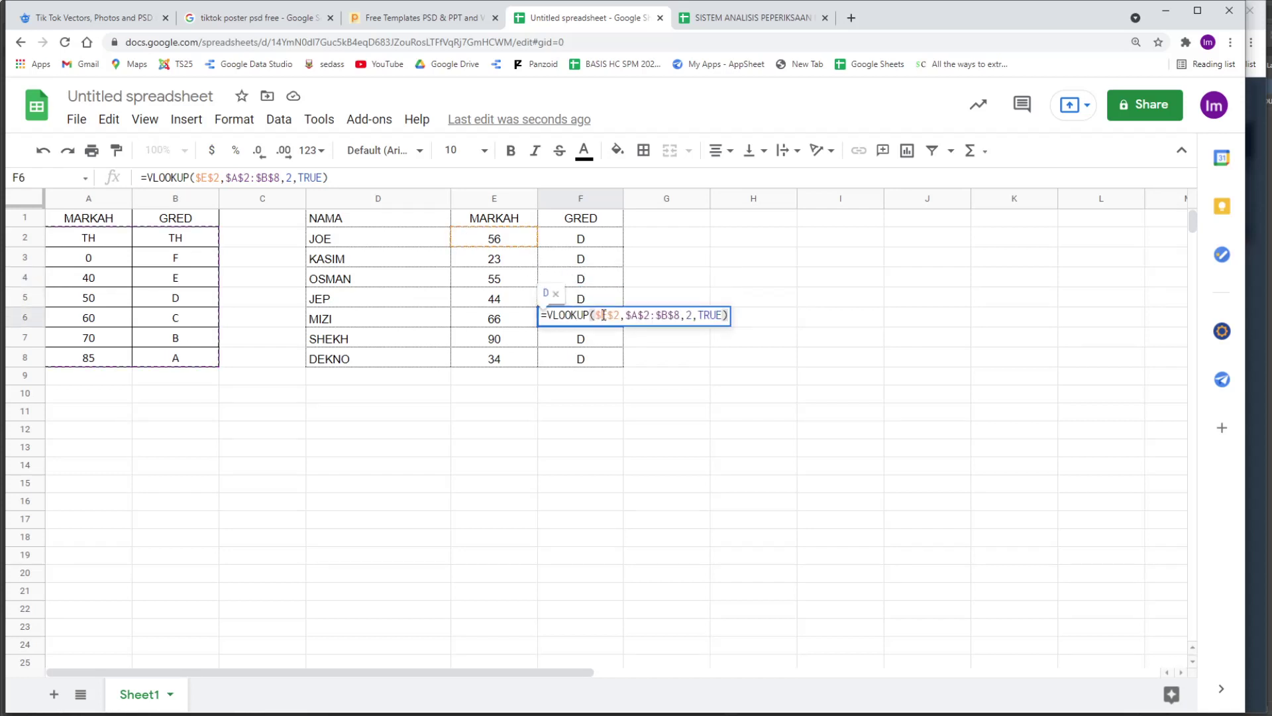
click(615, 244)
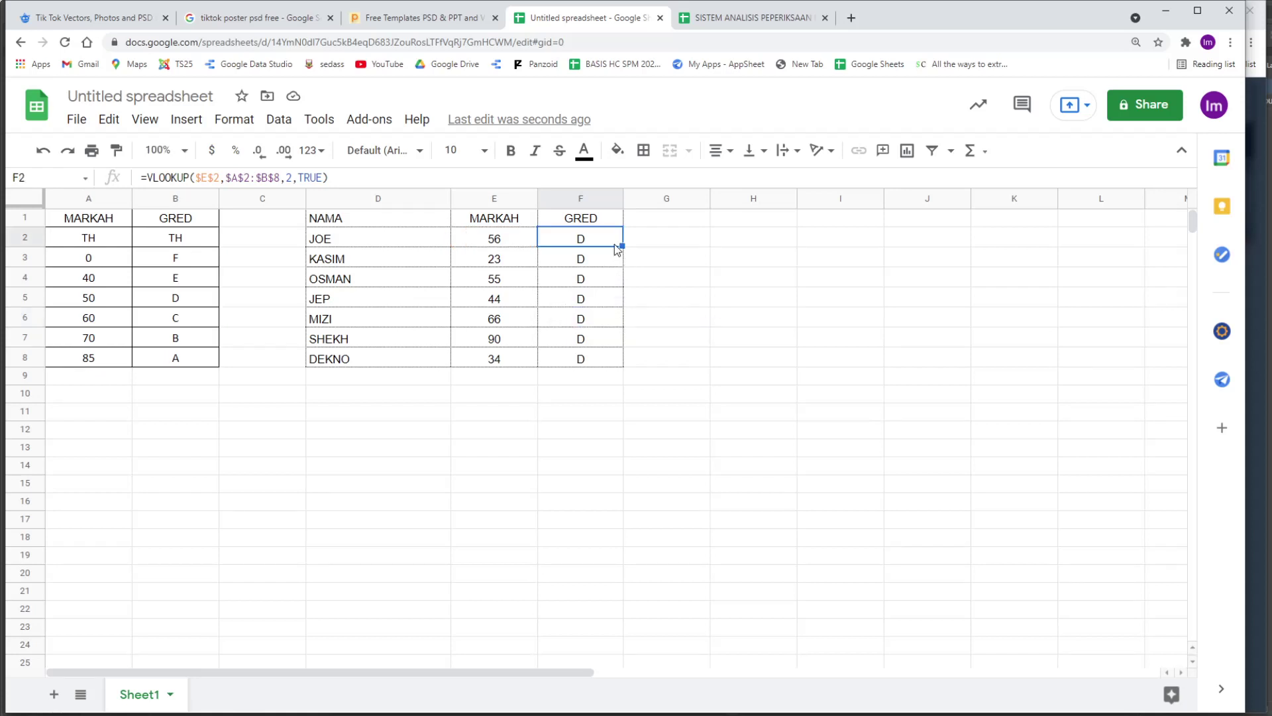
Remove the dollar signs from the mark reference, cycling it with F4.
click(201, 178)
key(BackSpace)
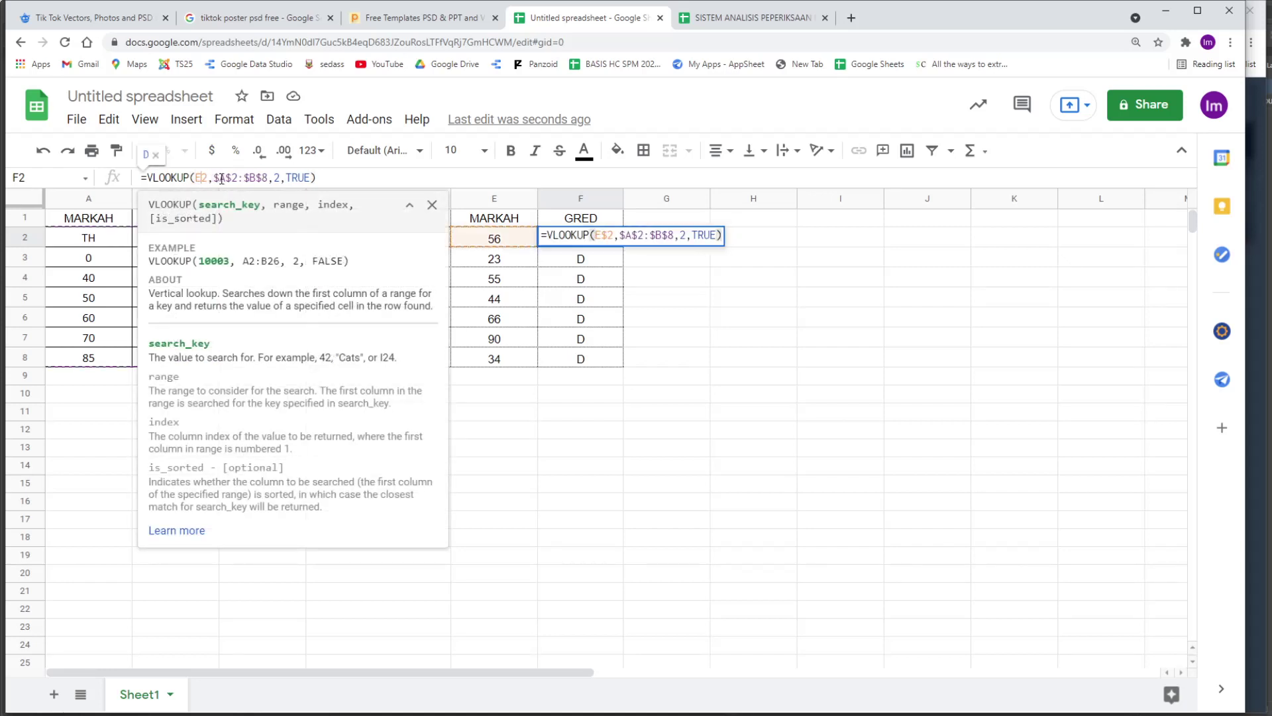
key(Right)
key(Delete)
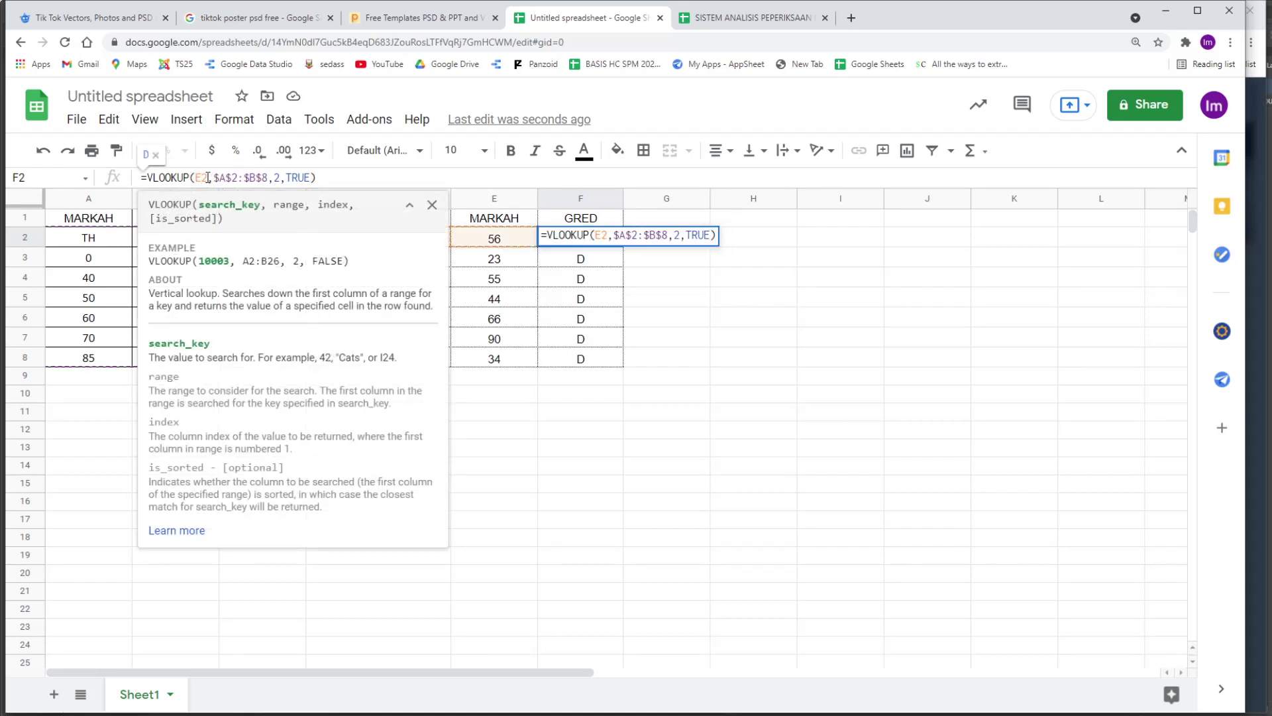
click(200, 177)
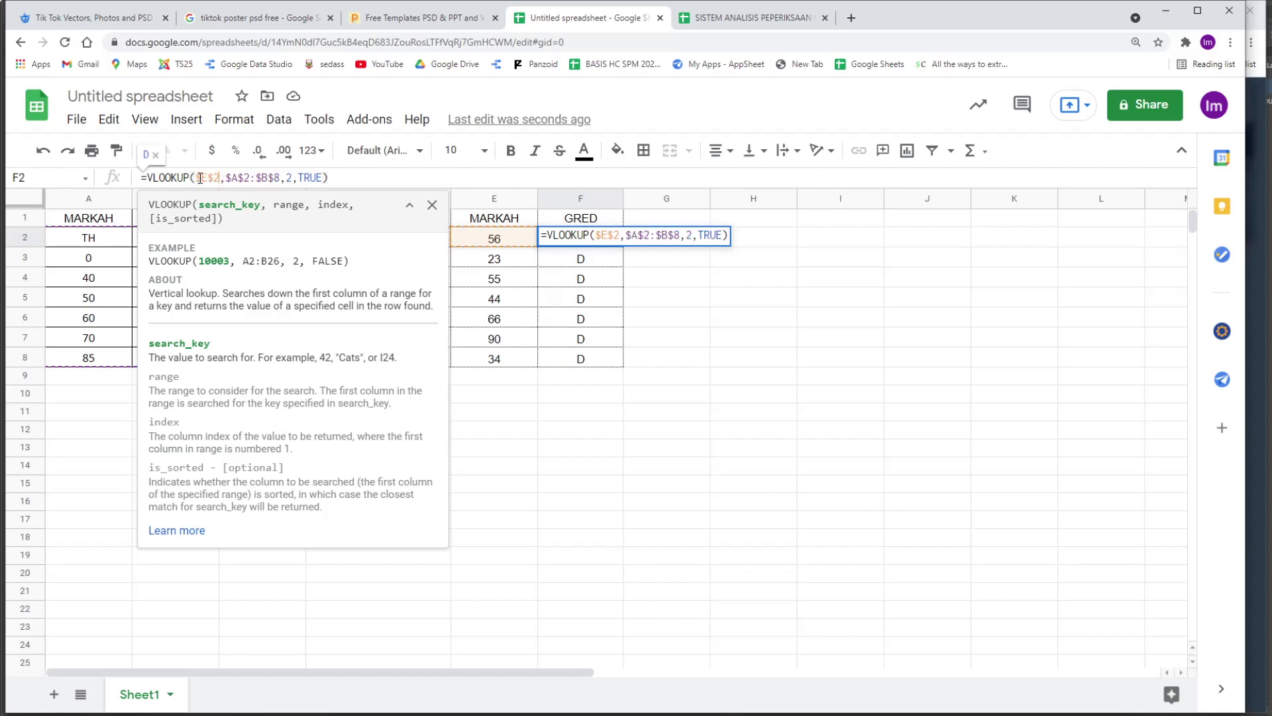
text($)
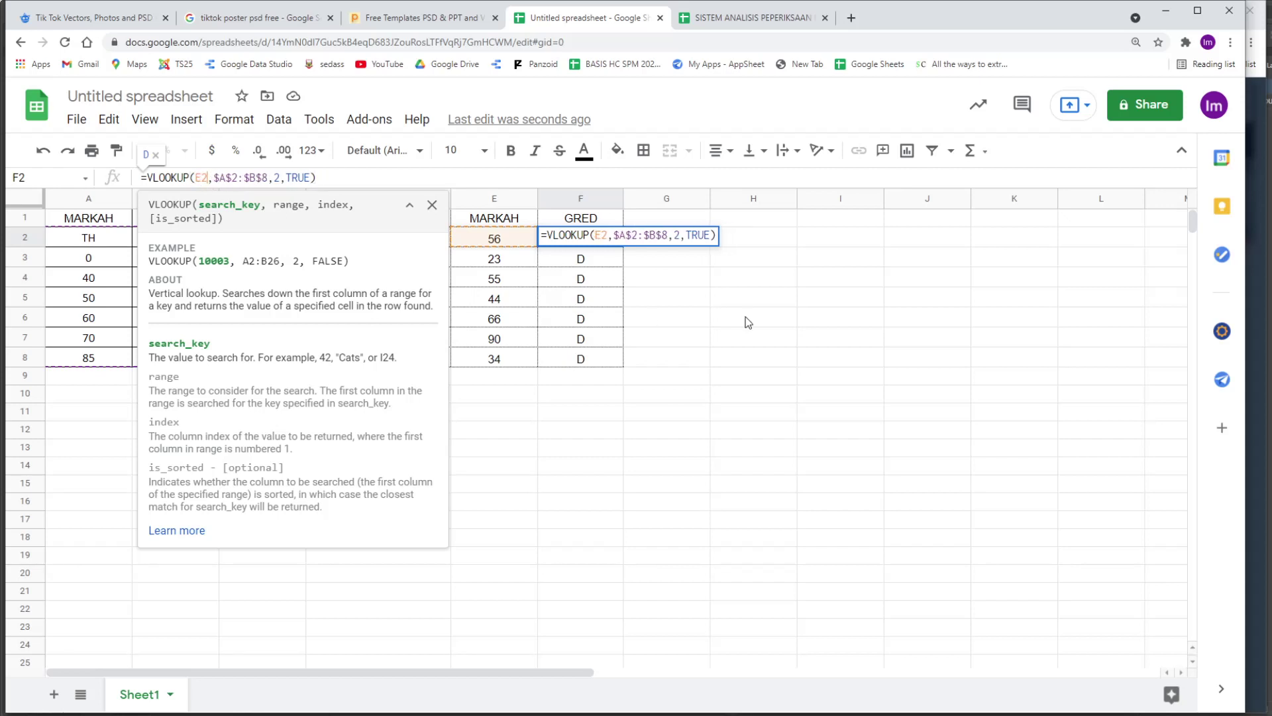
key(F4)
key(F4)
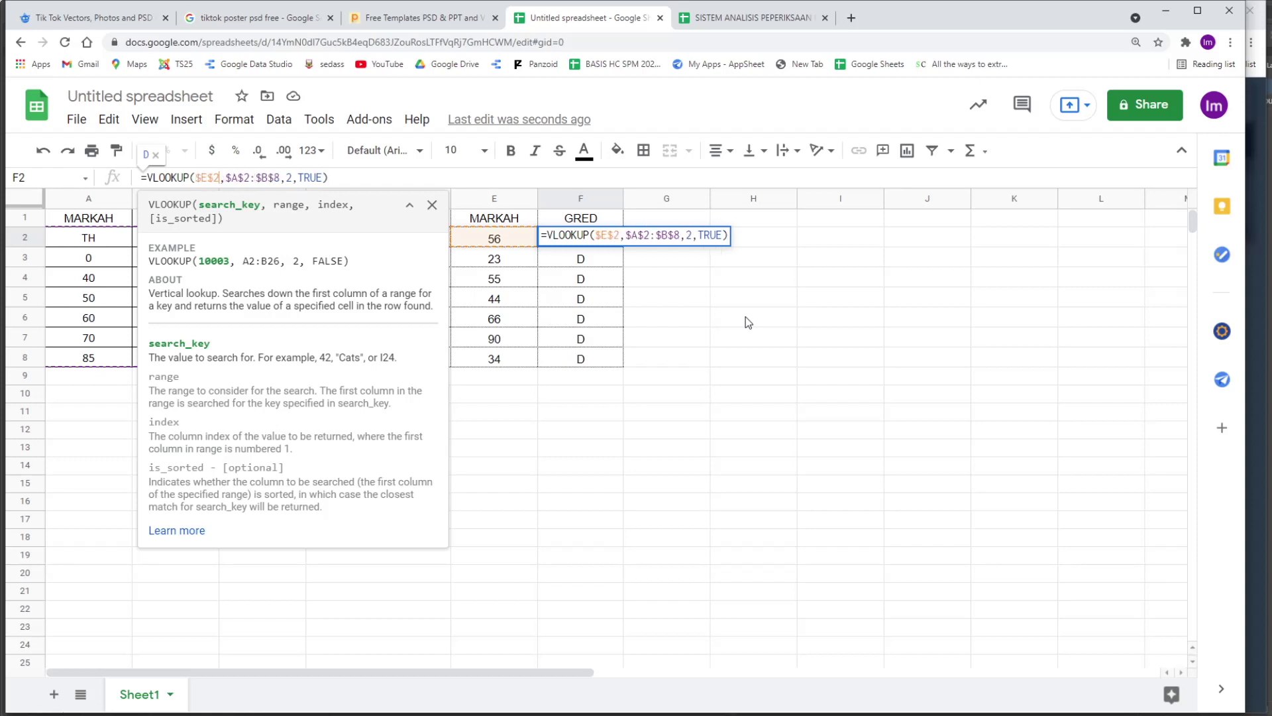
key(F4)
key(F4)
key(F4)
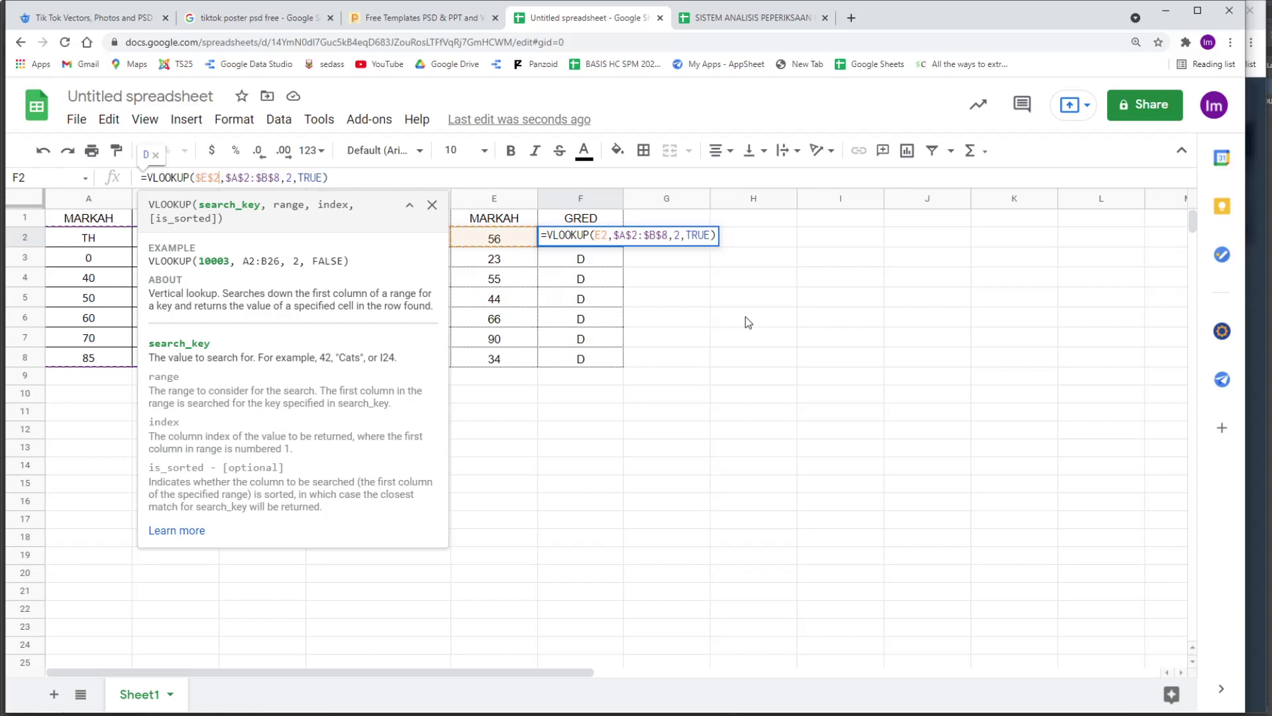
key(F4)
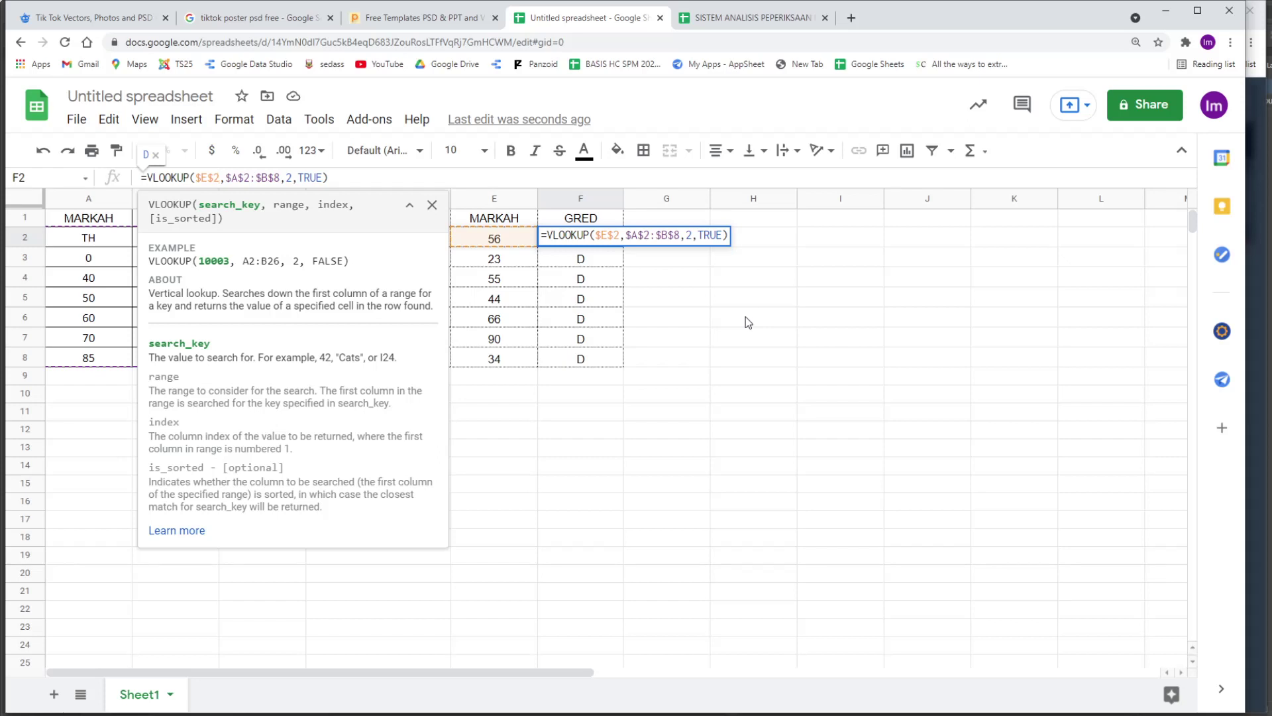
Set the mark reference to relative E2 and refill the formula down F2:F8.
click(218, 178)
key(BackSpace)
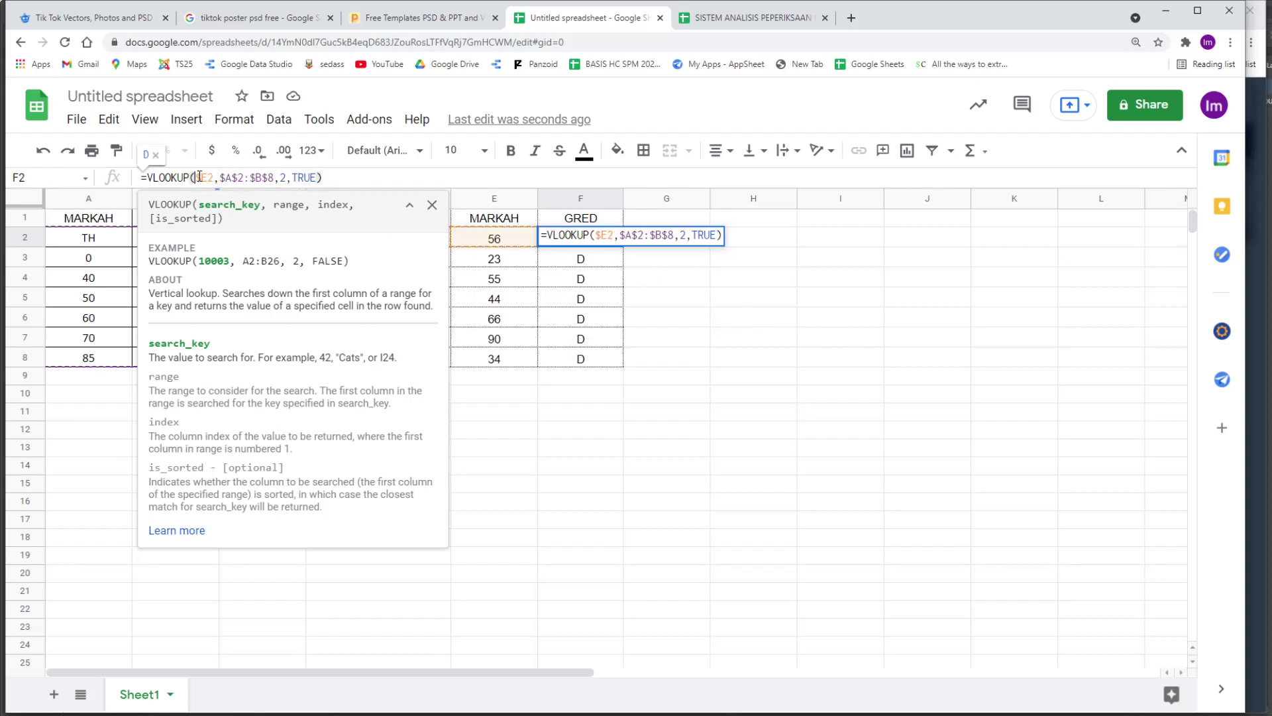
click(596, 277)
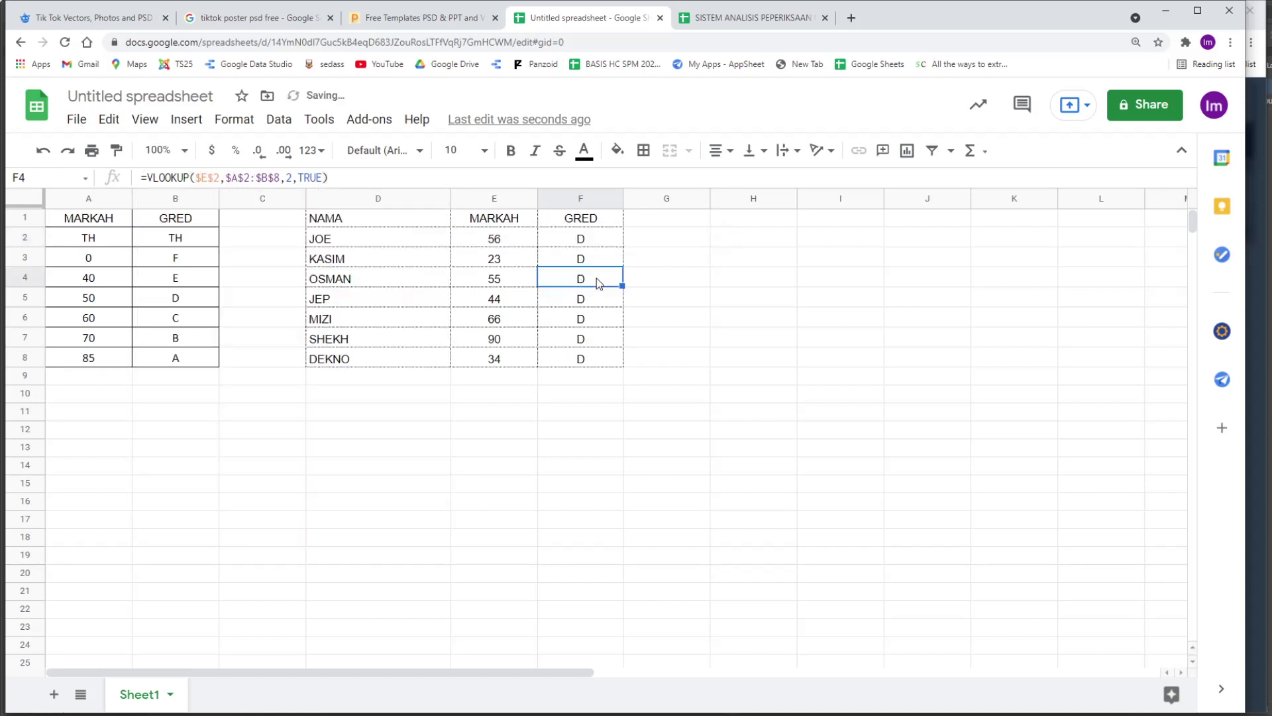
click(596, 246)
drag(622, 247, 623, 364)
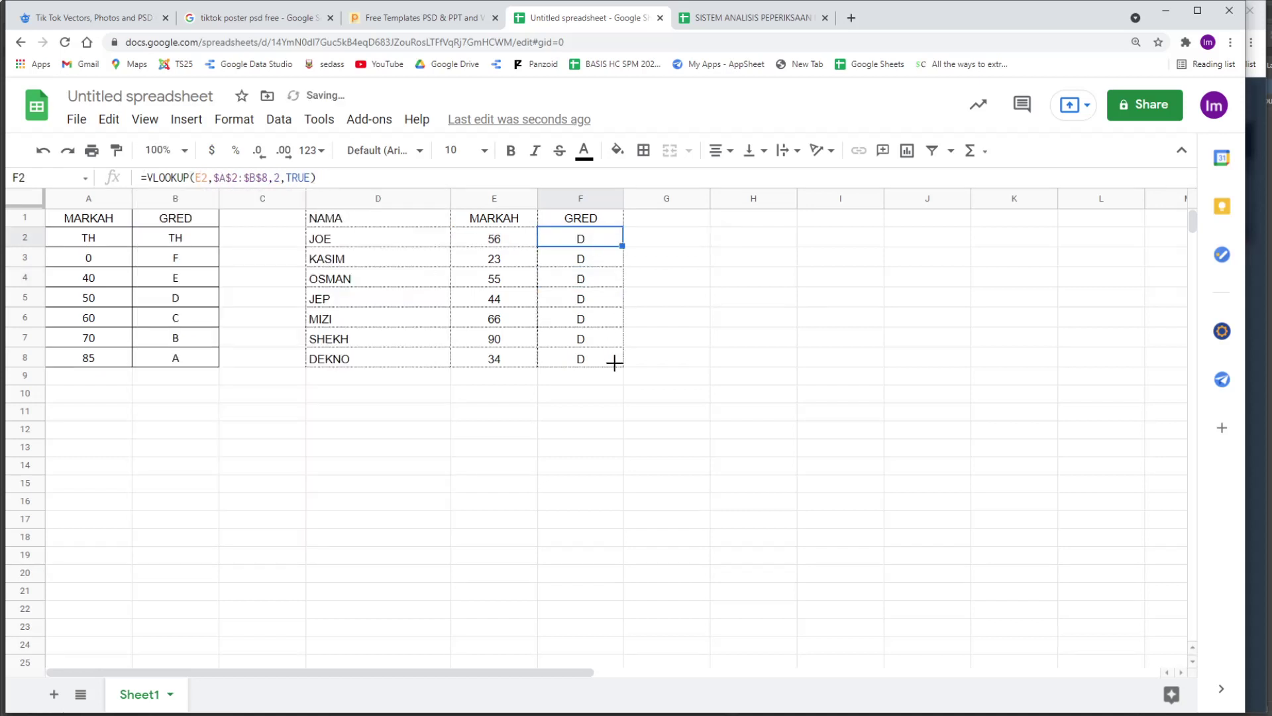